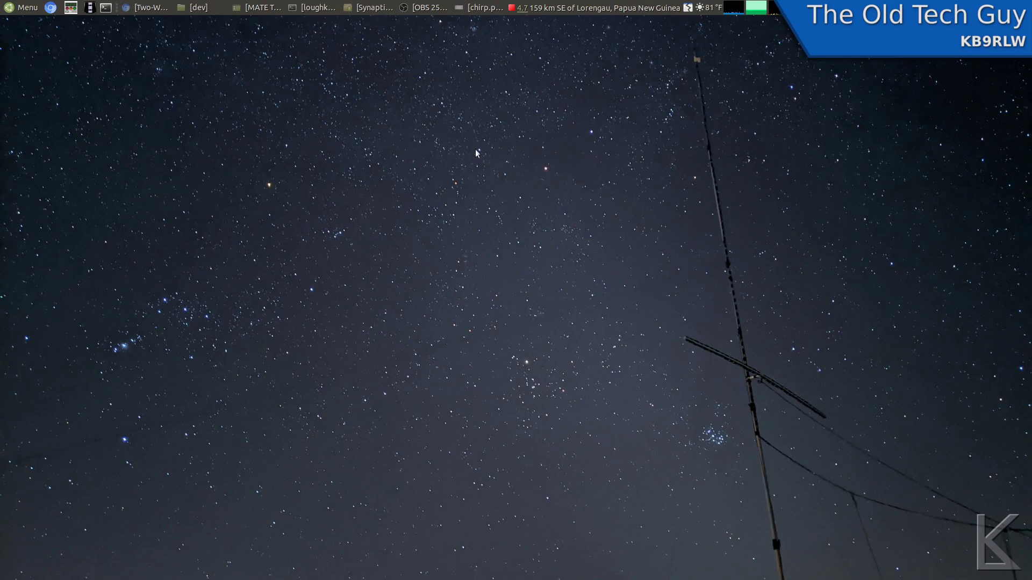
Switch to Synaptic Package Manager and read the descriptions of the 0install and 4store packages
left_click(475, 7)
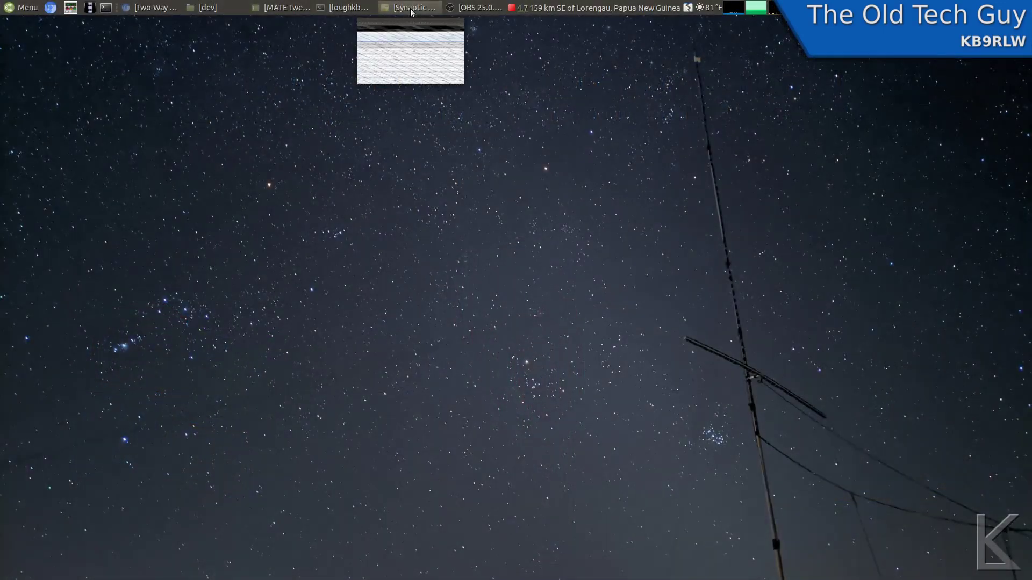
left_click(400, 4)
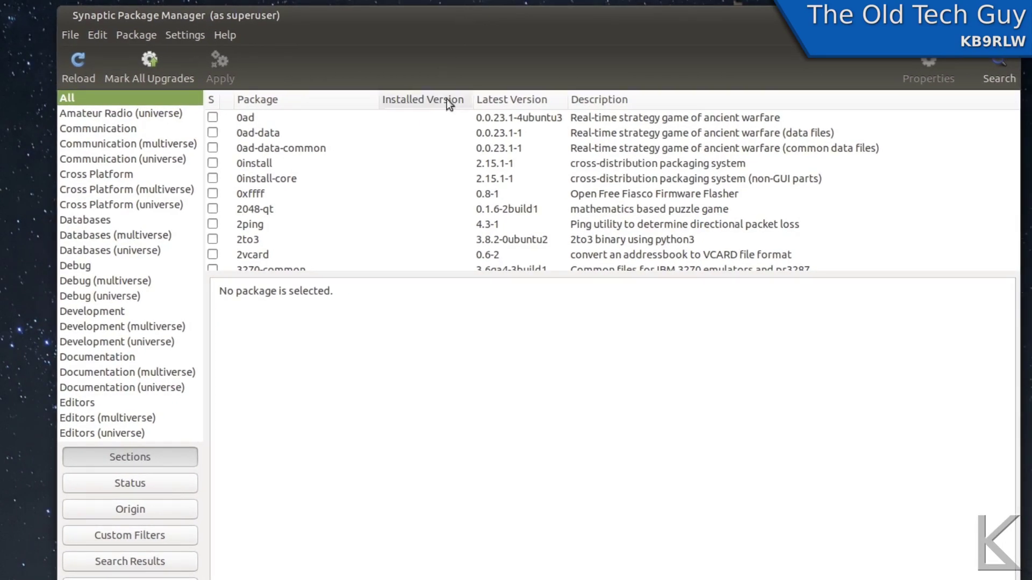
left_click(695, 169)
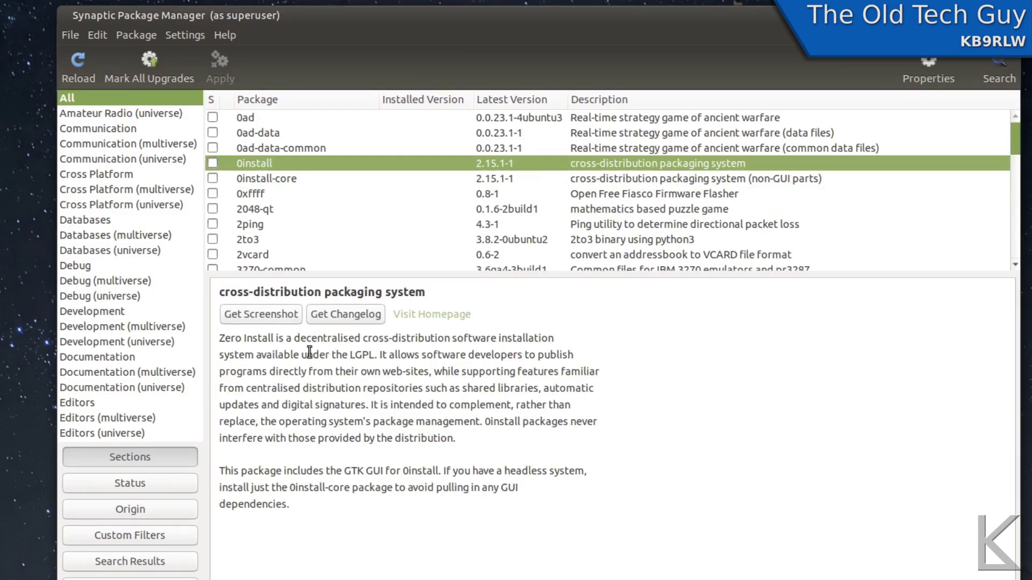
scroll(662, 182, "down", 6)
left_click(662, 183)
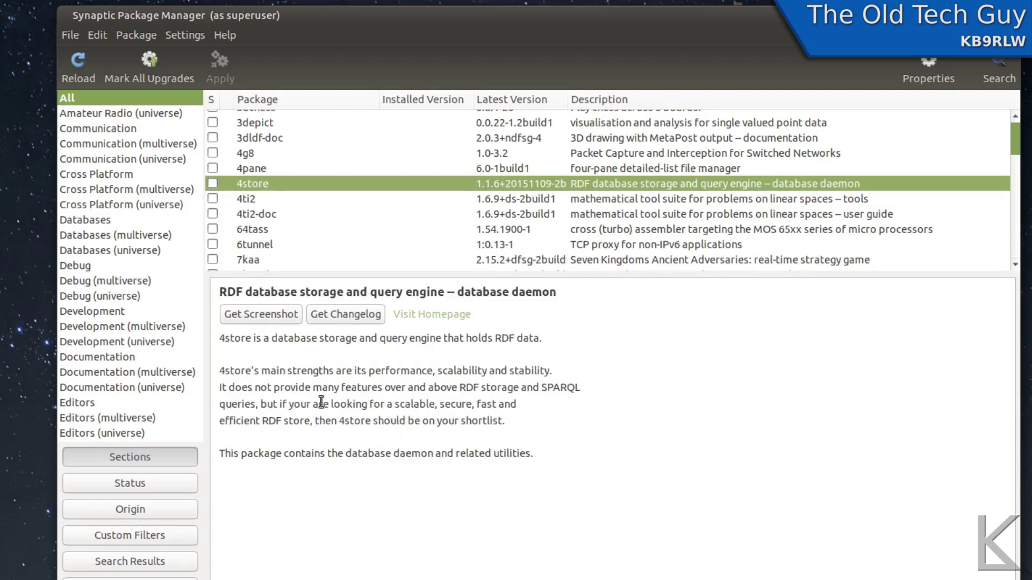
left_click_drag(219, 371, 535, 455)
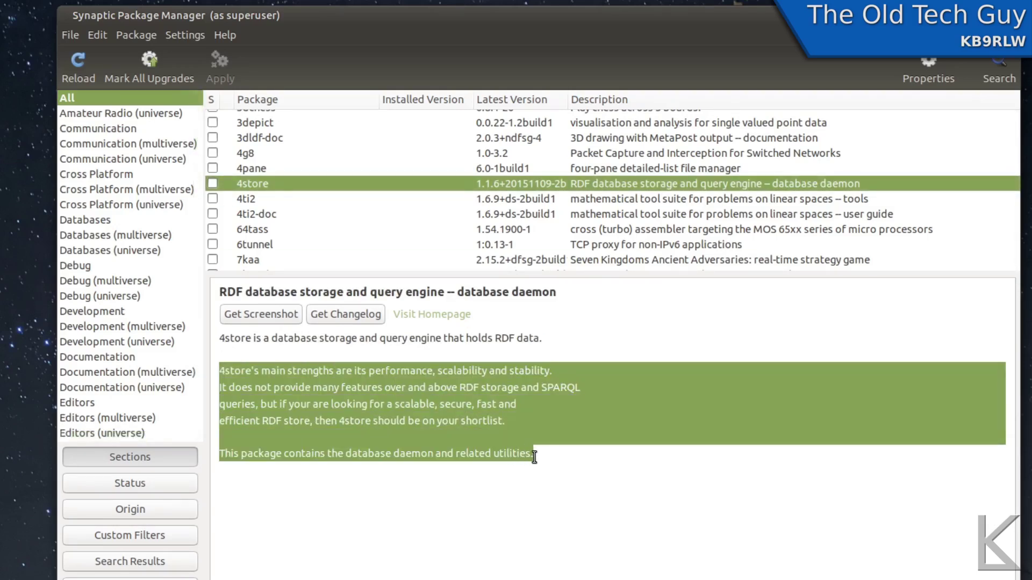
left_click(529, 409)
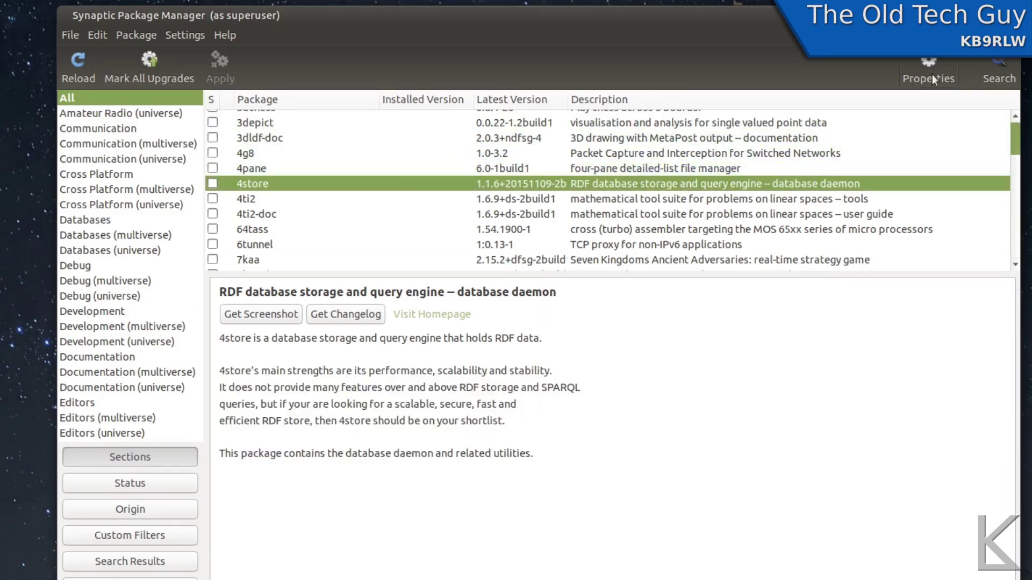
Search the packages for wine and check the installation marking options of the wine package
left_click(995, 63)
type("wine")
key("Return")
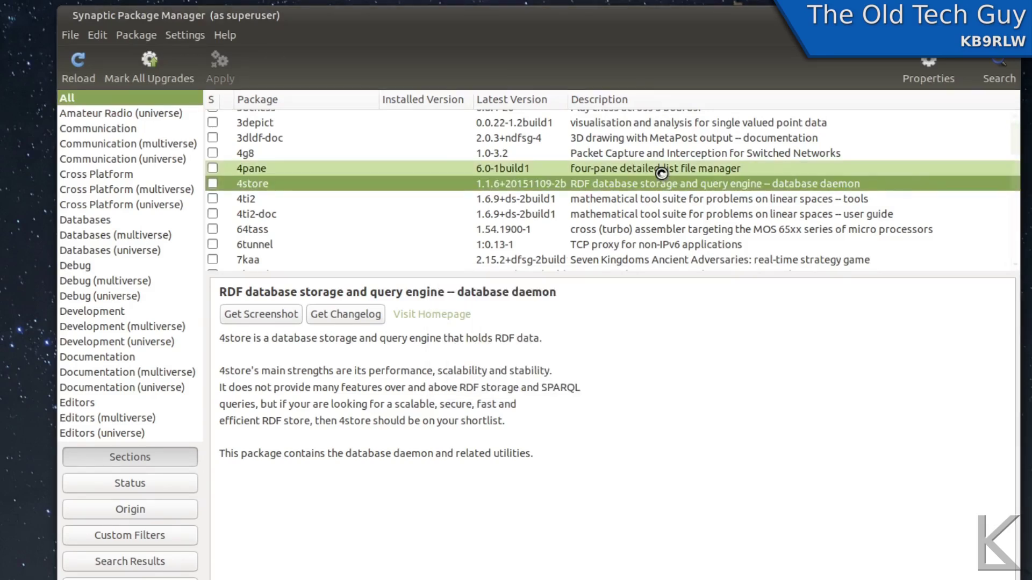
scroll(487, 193, "down", 10)
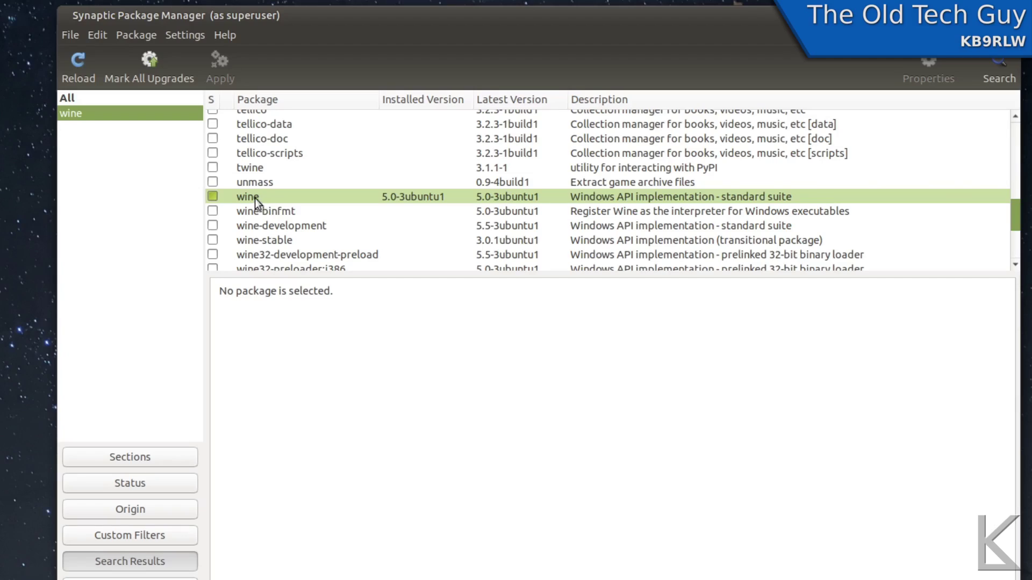
left_click(215, 199)
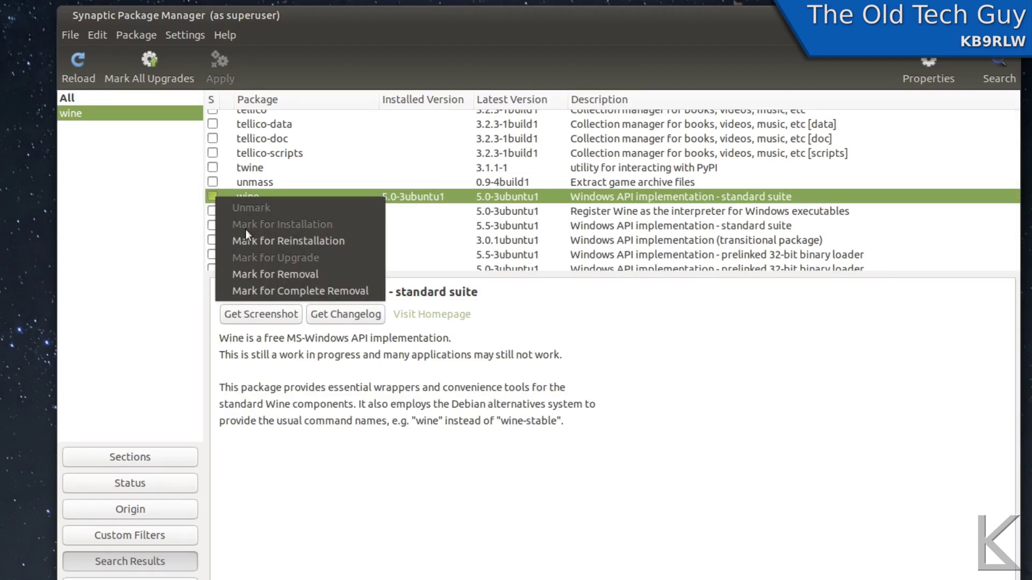
left_click(213, 208)
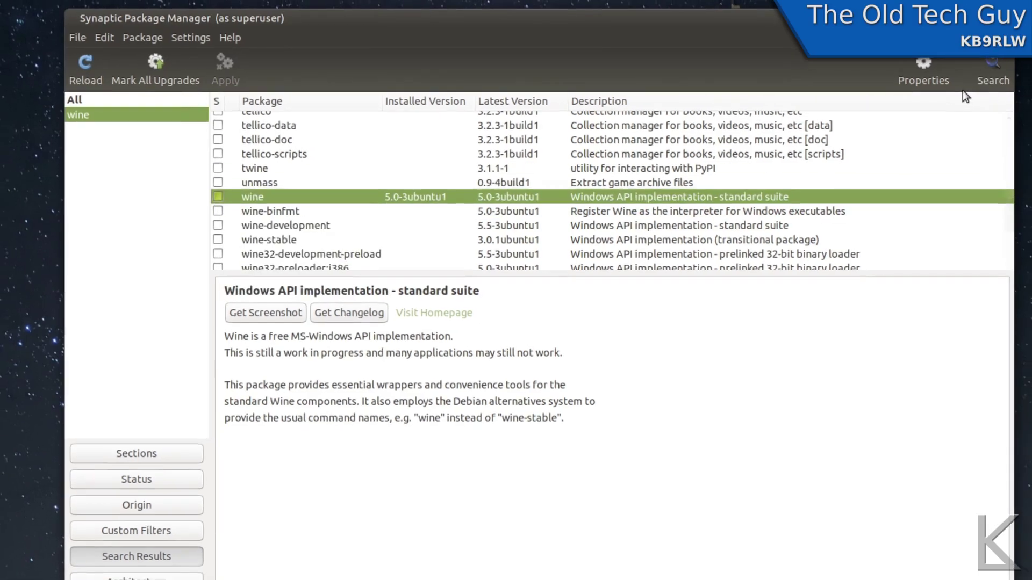
Switch to the Icom America website in the browser and open the amateur handheld radio products
key("ctrl+alt+d")
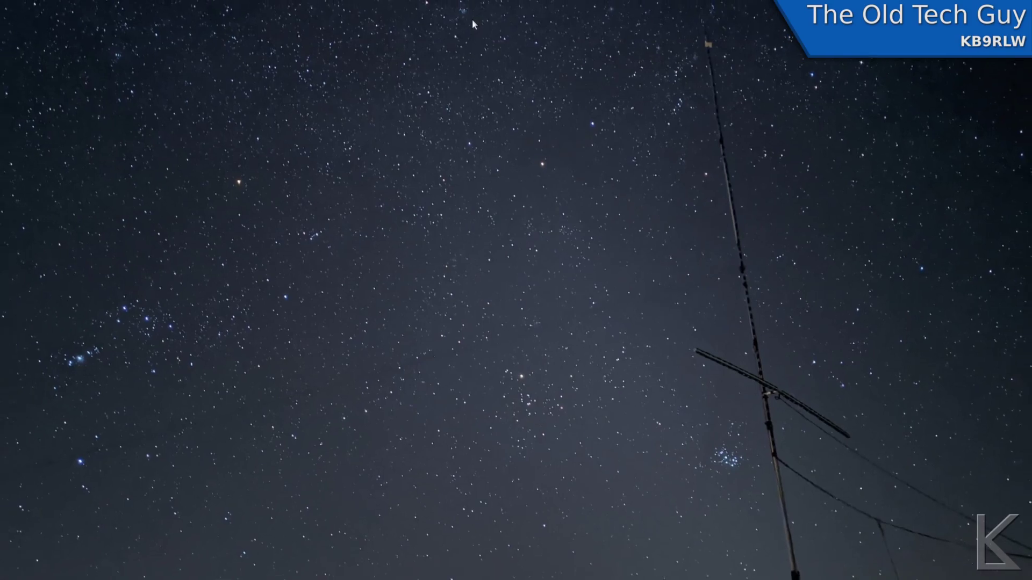
left_click(137, 2)
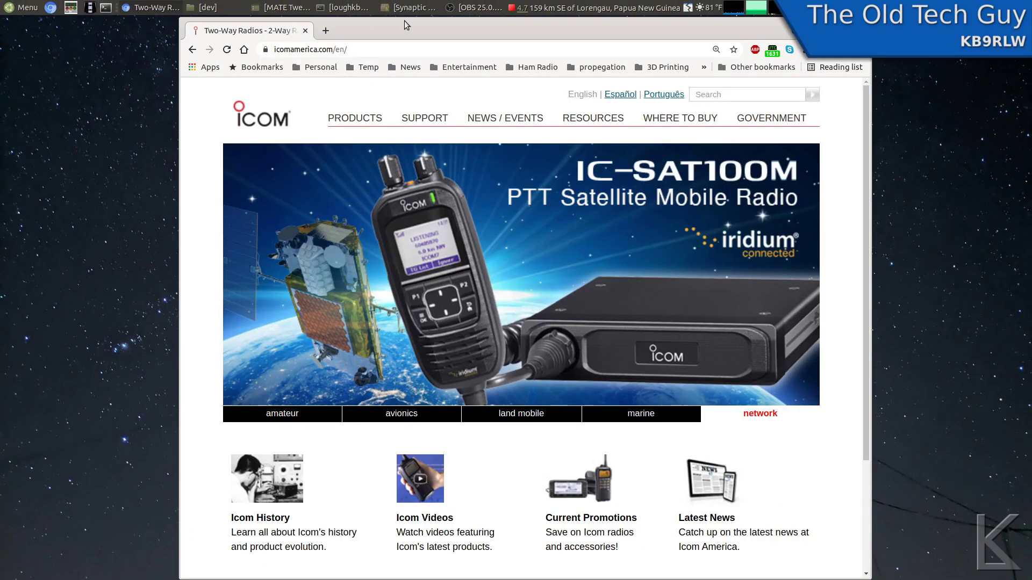
left_click(362, 119)
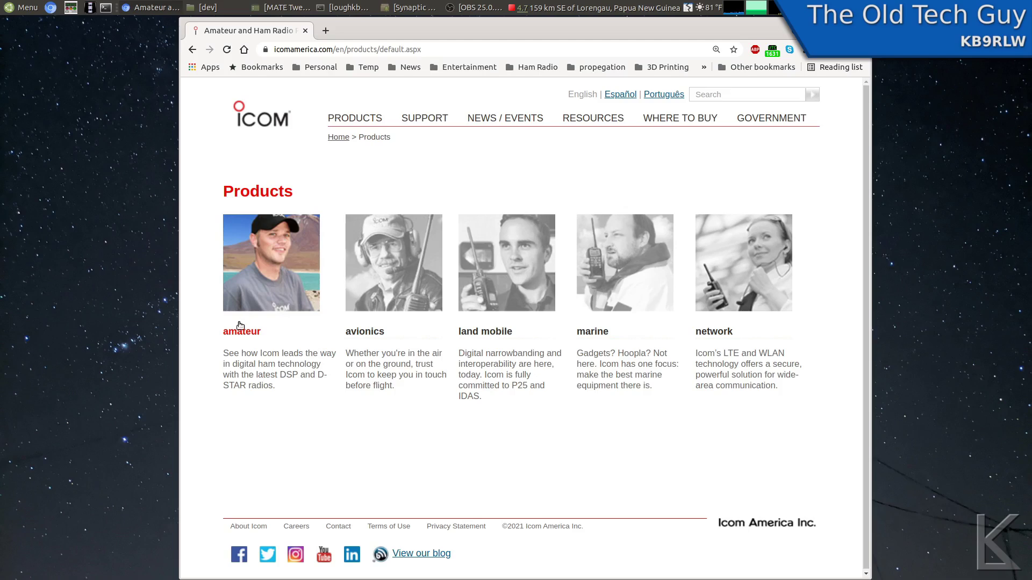
left_click(240, 332)
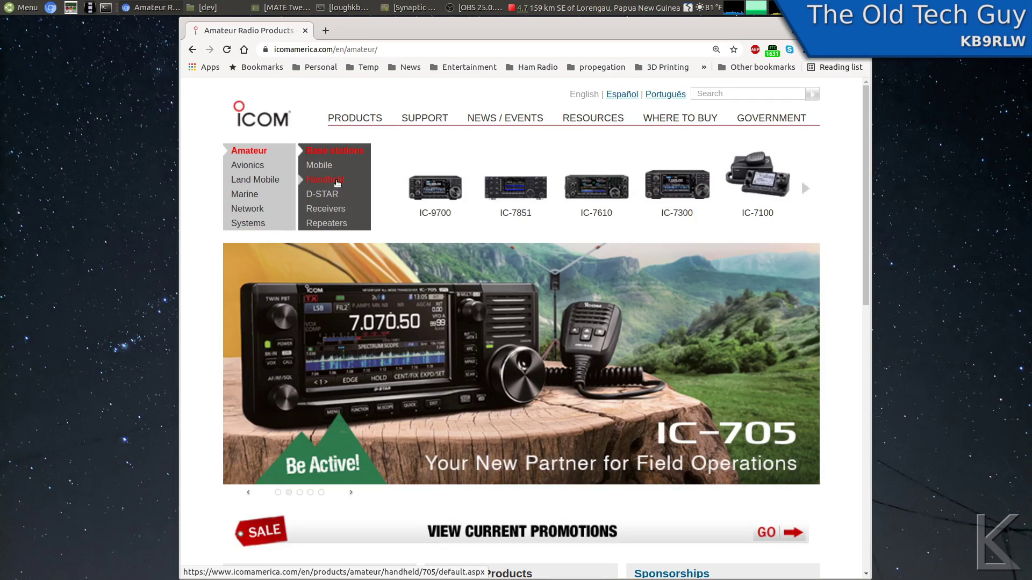
left_click(337, 182)
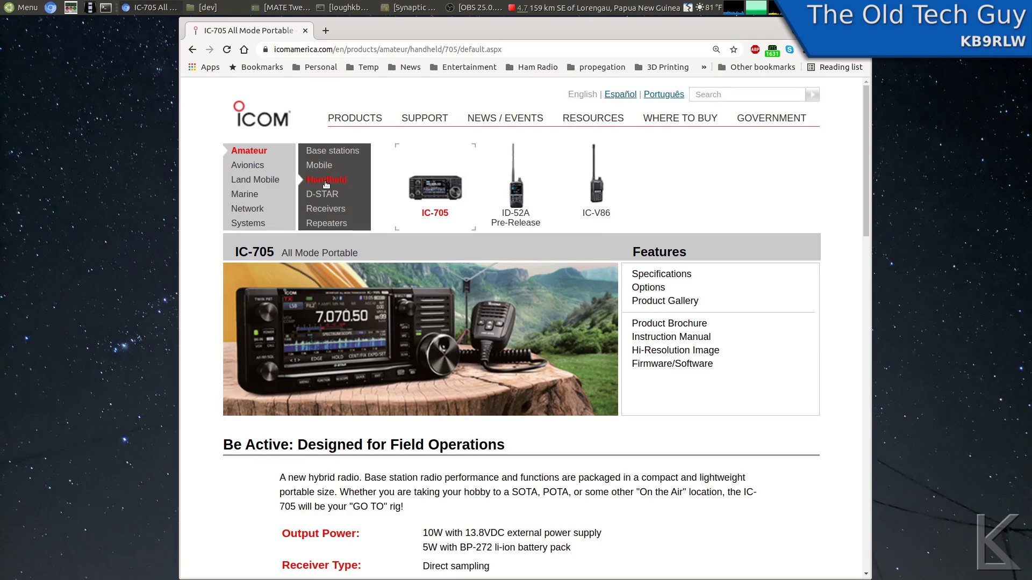
Open the IC-705's Firmware/Software page and review the site address and the listed downloads
left_click(435, 192)
left_click(694, 367)
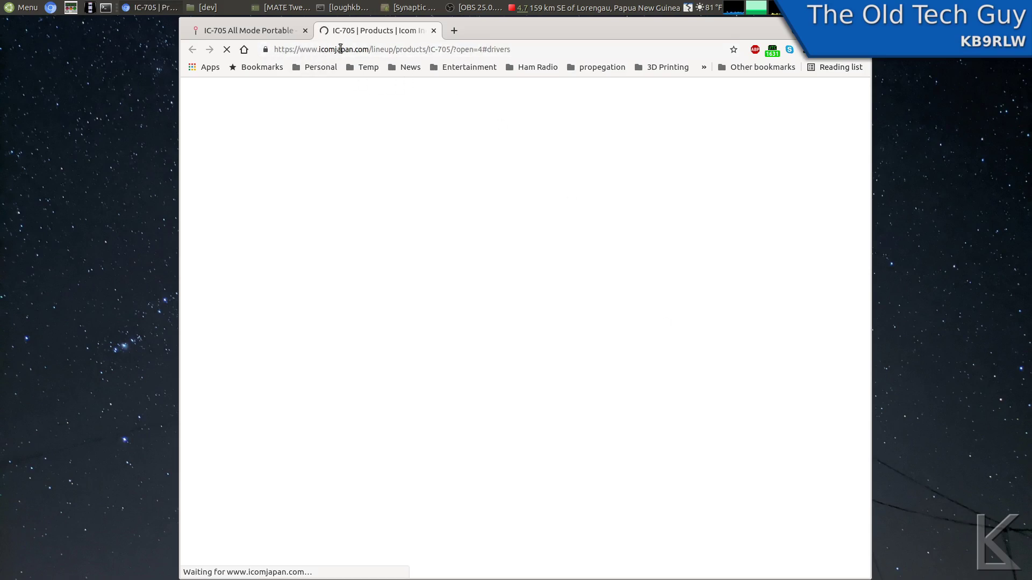
left_click_drag(353, 49, 314, 49)
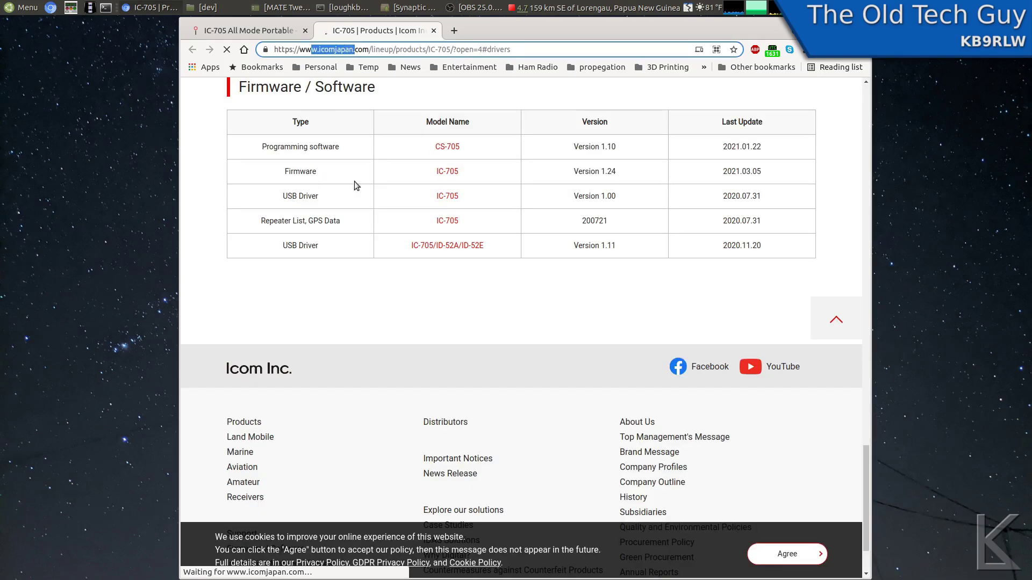
left_click(440, 310)
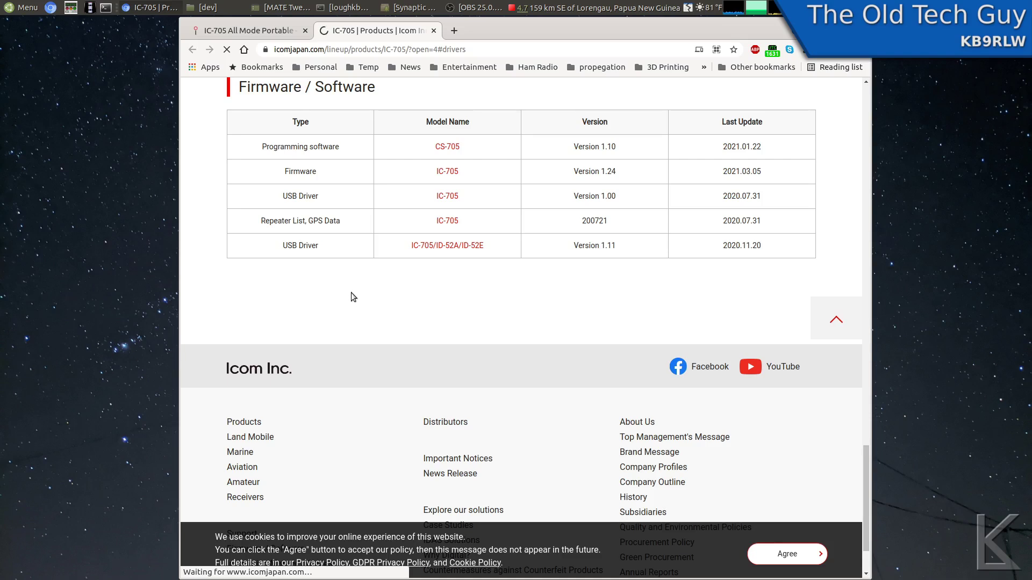
left_click_drag(284, 244, 316, 243)
left_click(332, 247)
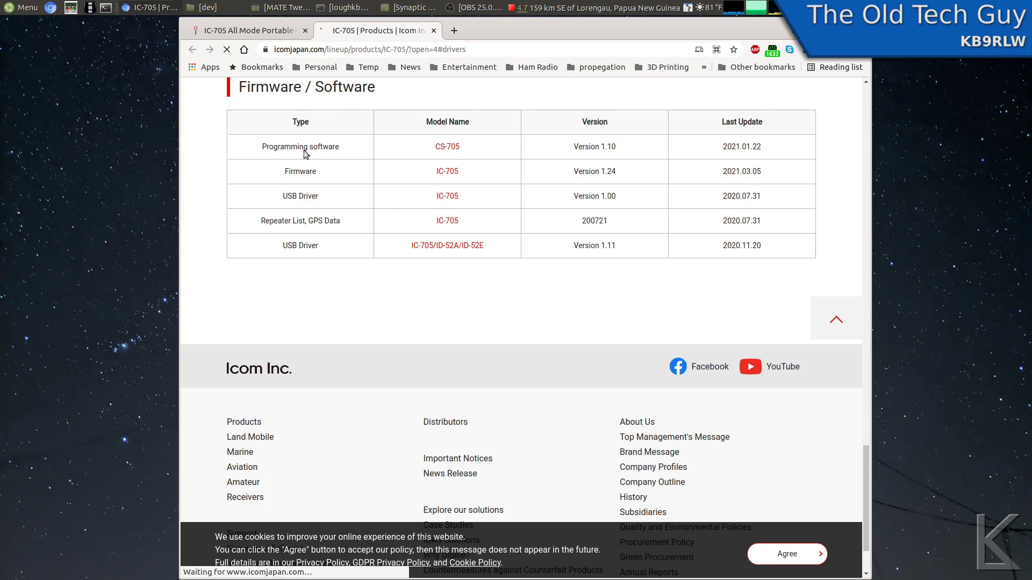
Open the CS-705 programming software page, agree to the download terms and download the software
left_click(455, 152)
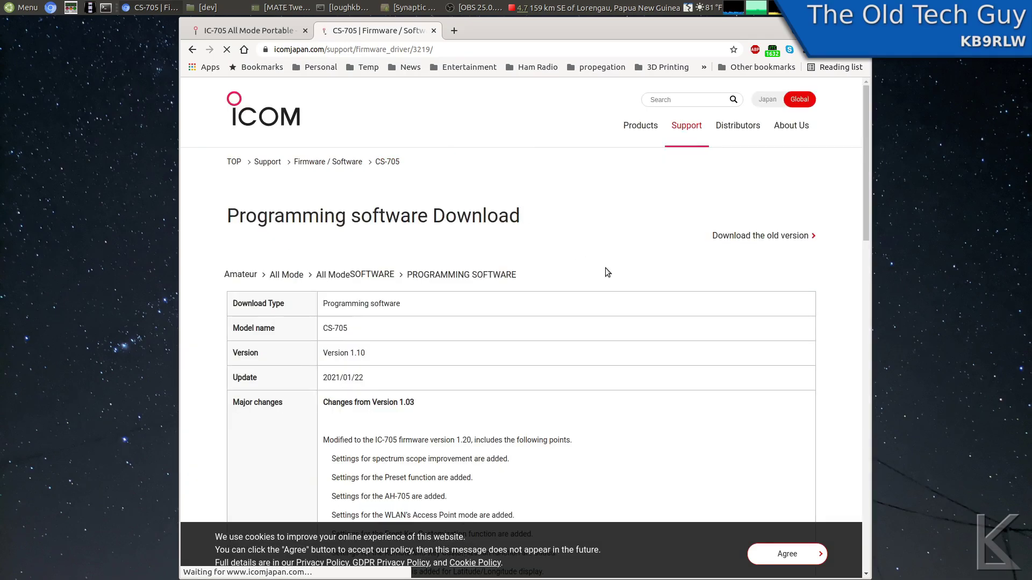
scroll(605, 268, "down", 5)
scroll(605, 267, "down", 10)
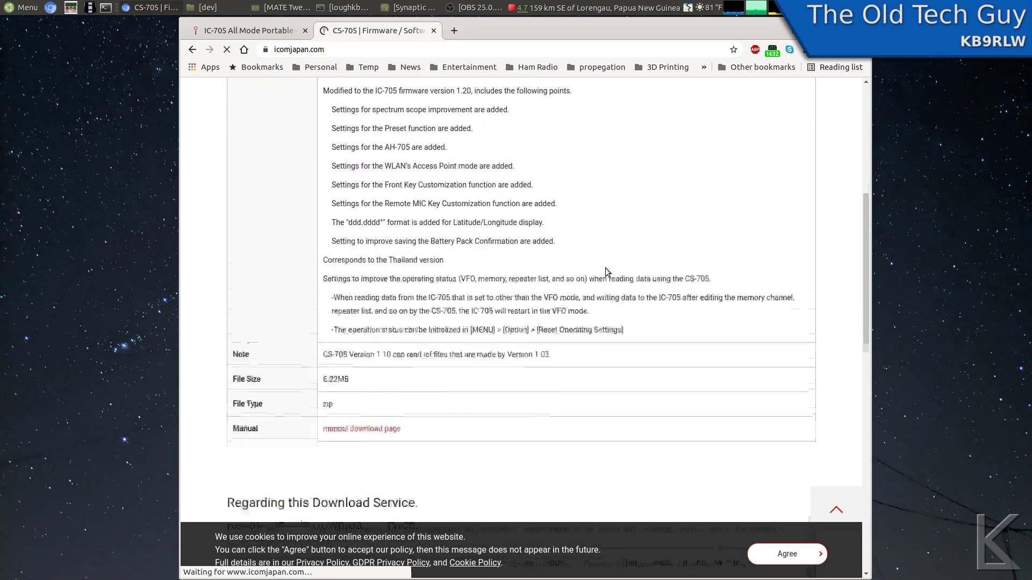
scroll(605, 268, "down", 8)
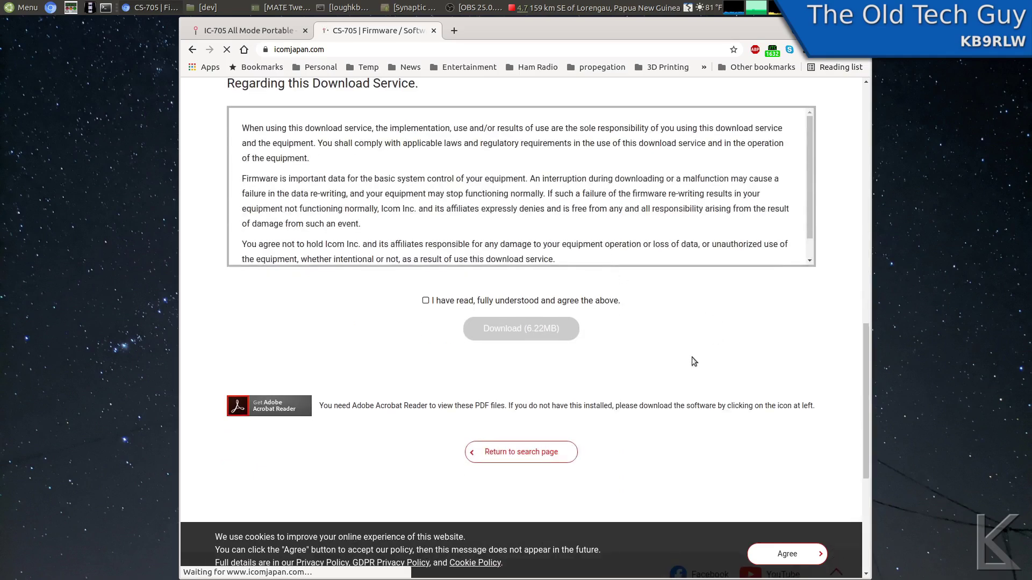
left_click(425, 301)
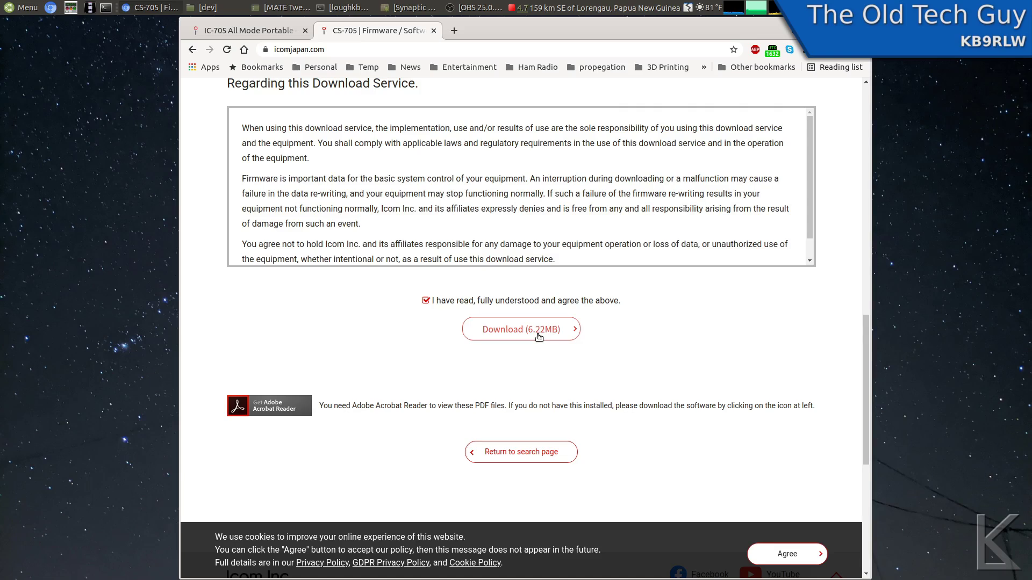
left_click(515, 331)
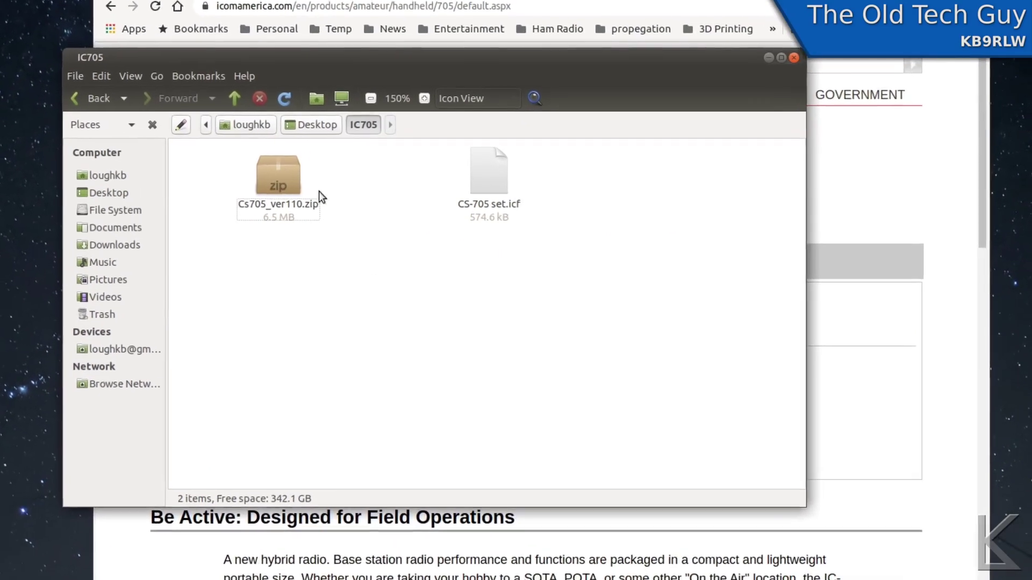
Extract Cs705_ver110.zip within the IC705 folder and open the extracted Cs705_ver110 folder
left_click(284, 179)
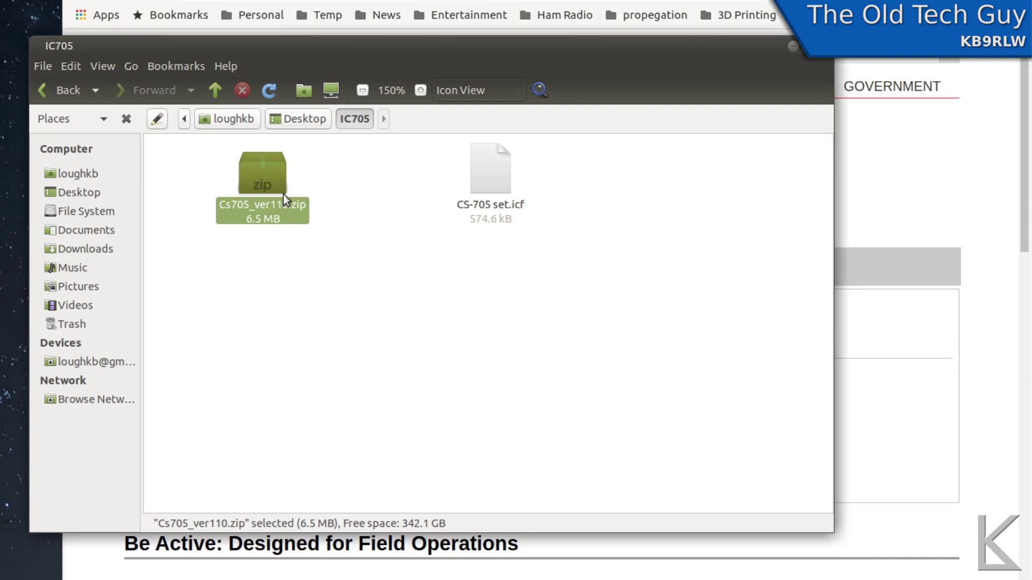
right_click(286, 194)
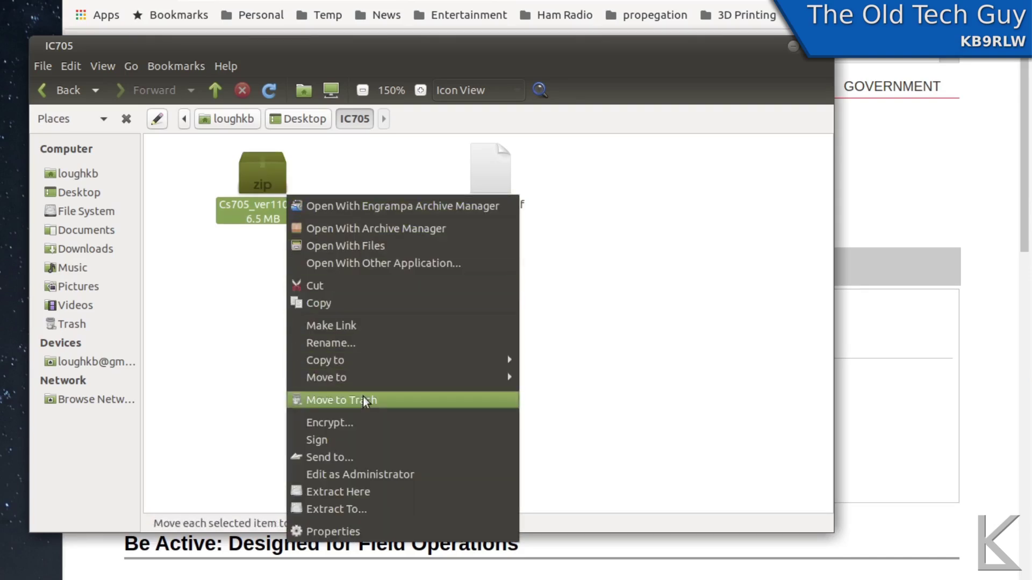
left_click(354, 491)
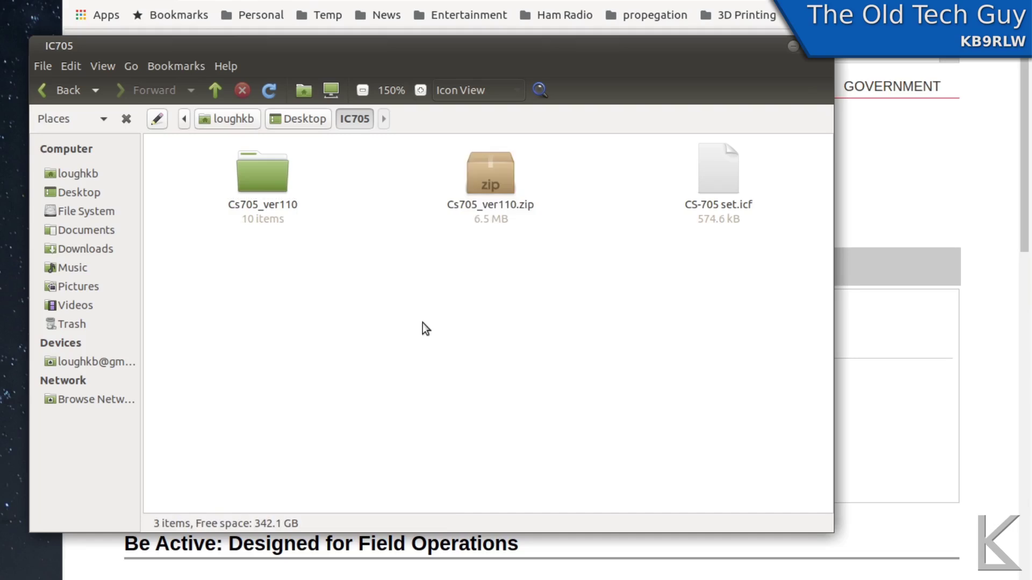
double_click(264, 171)
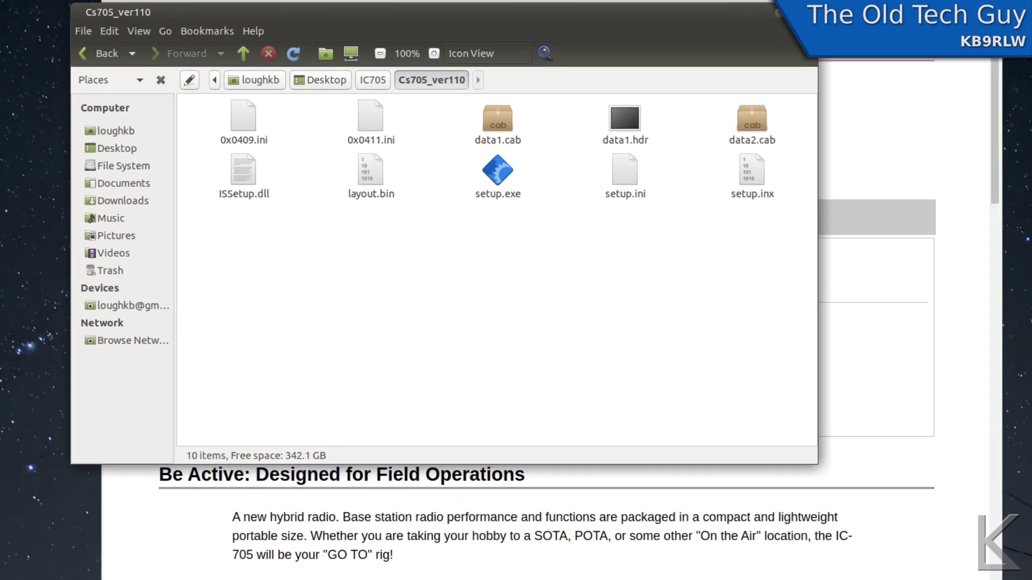
Open a terminal and change its working directory to Desktop/IC705/Cs705_ver110 in the home folder
key("ctrl+alt+t")
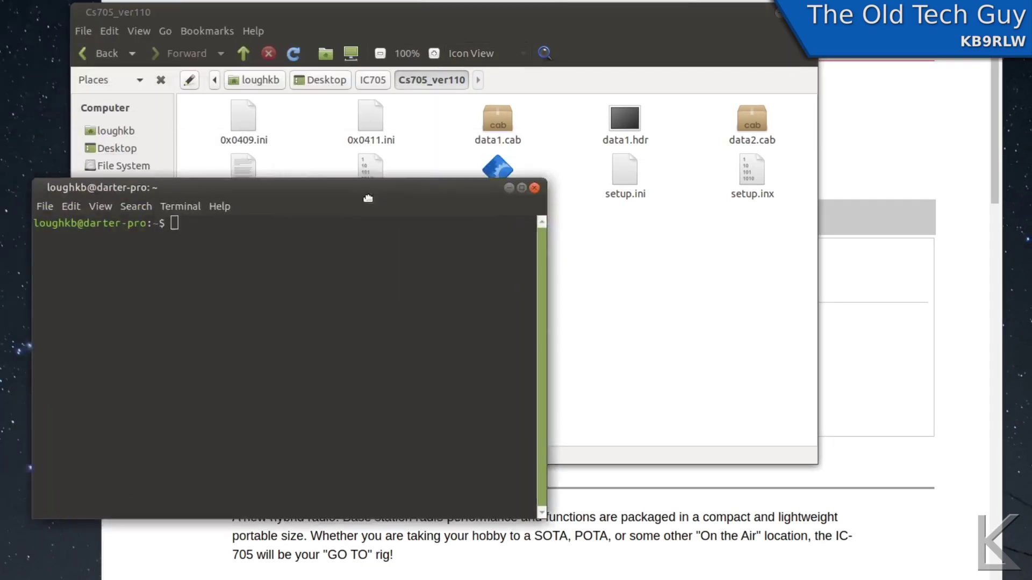
left_click_drag(342, 178, 526, 300)
type("cd")
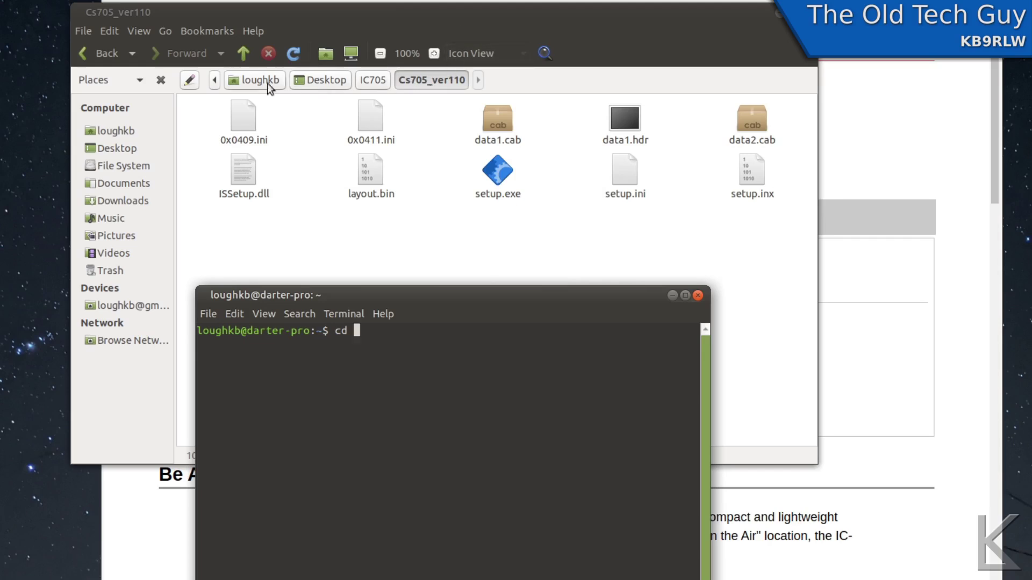
left_click(435, 85)
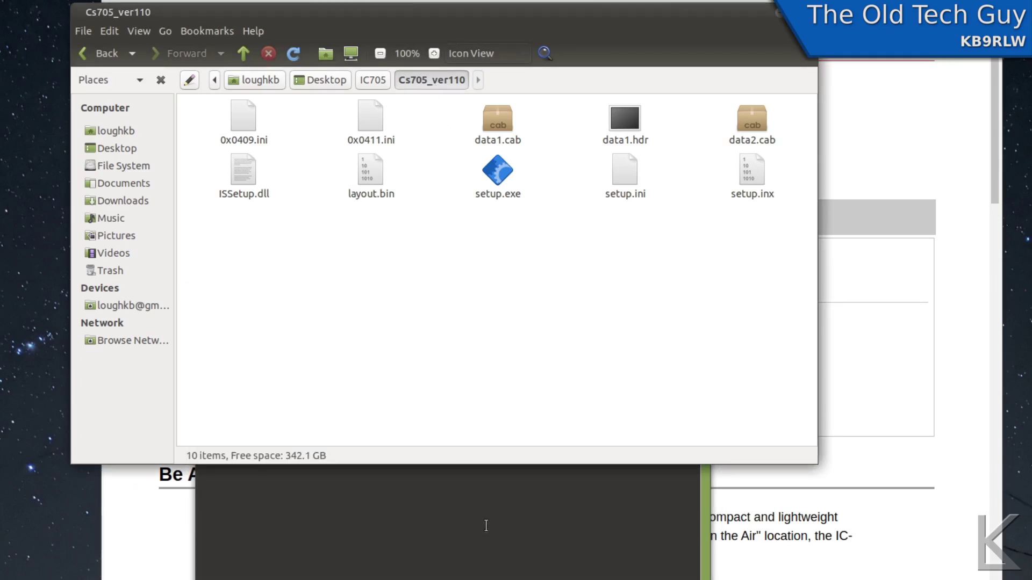
left_click(486, 525)
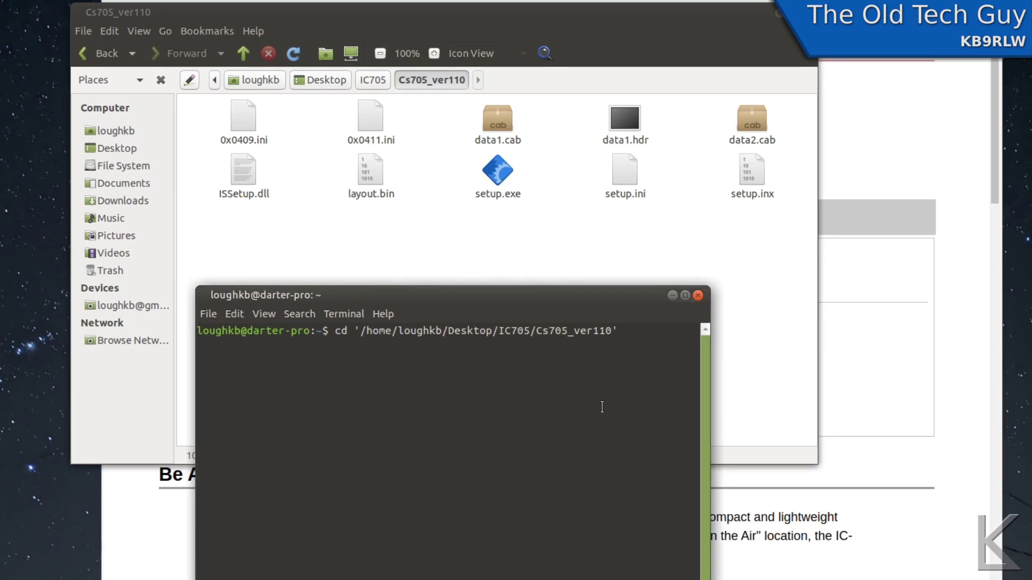
key("Return")
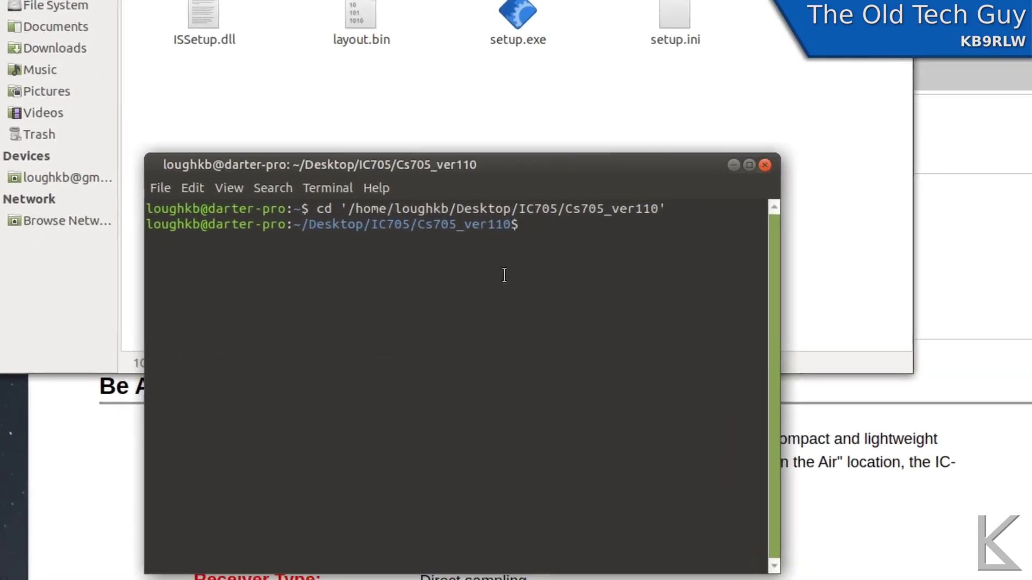
List the files in Cs705_ver110 and run setup.exe with Wine
type("ls")
key("Return")
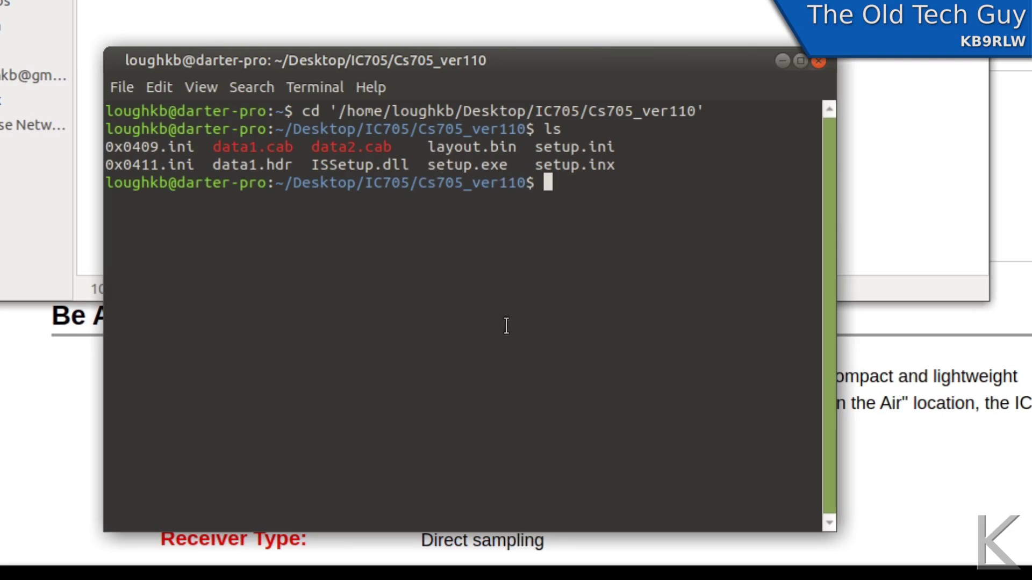
type("wine ./s")
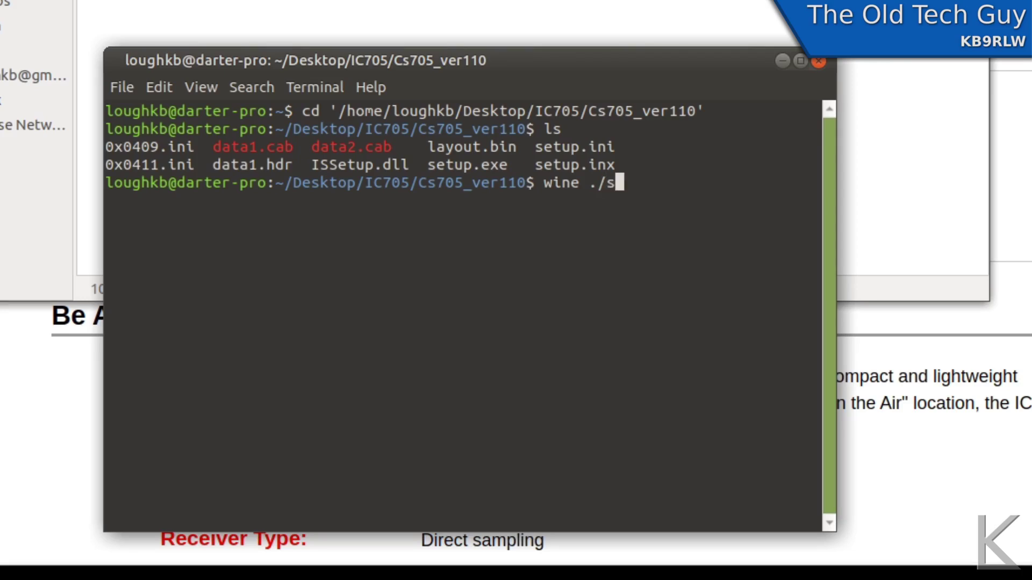
type("etup.exe")
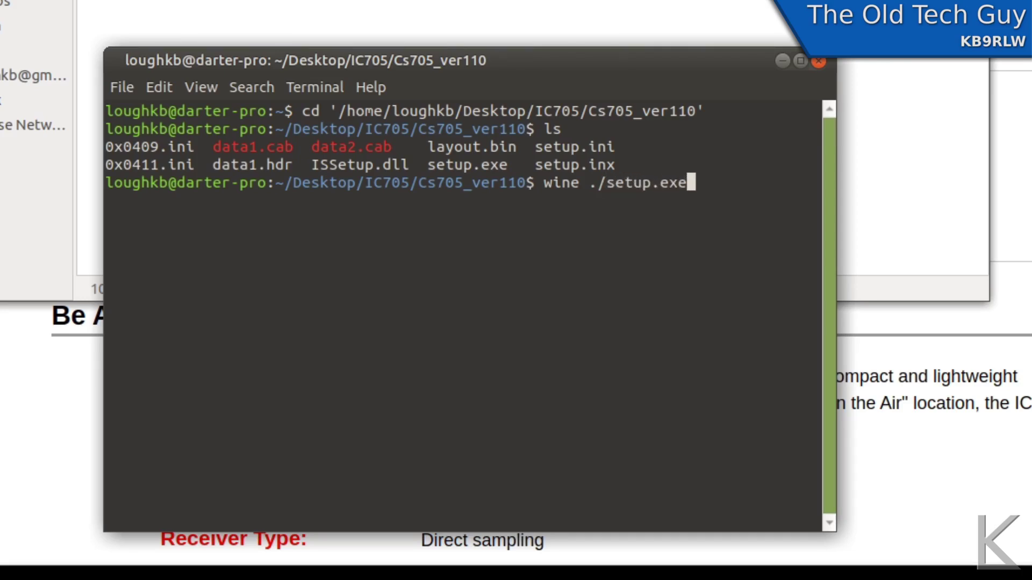
key("Return")
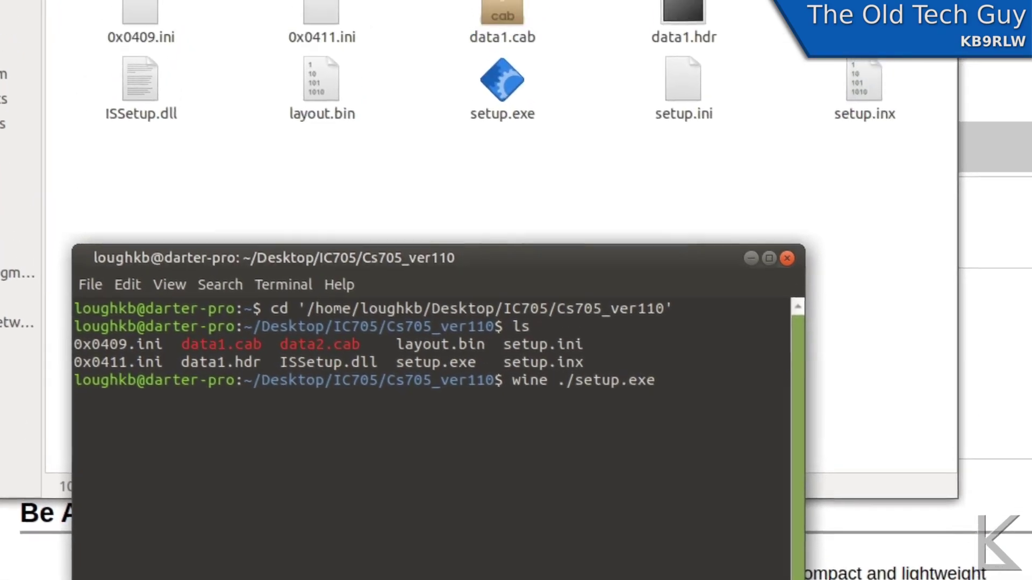
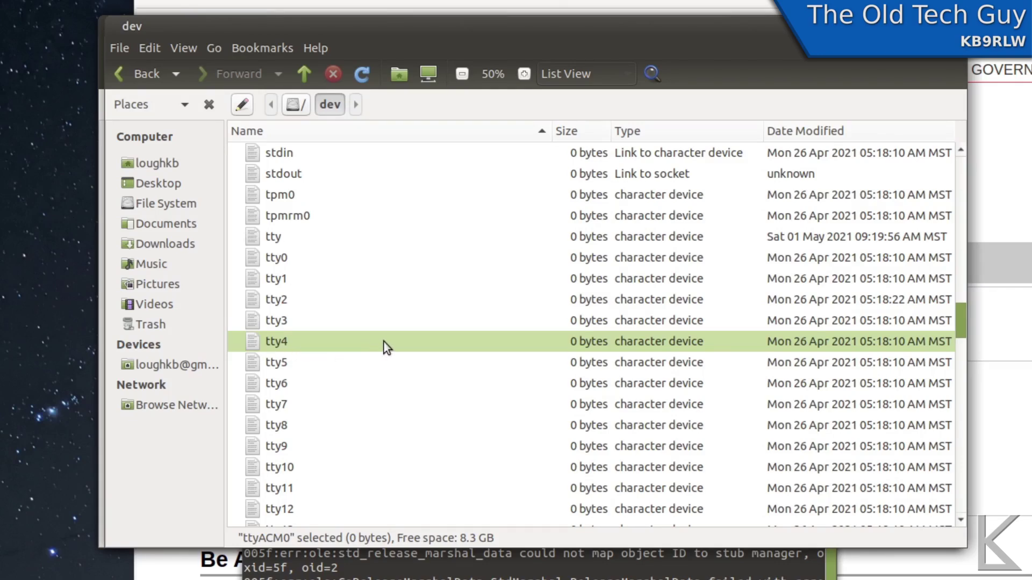
Look through the /dev folder for the radio's ttyACM serial devices
scroll(383, 342, "down", 12)
scroll(383, 342, "down", 8)
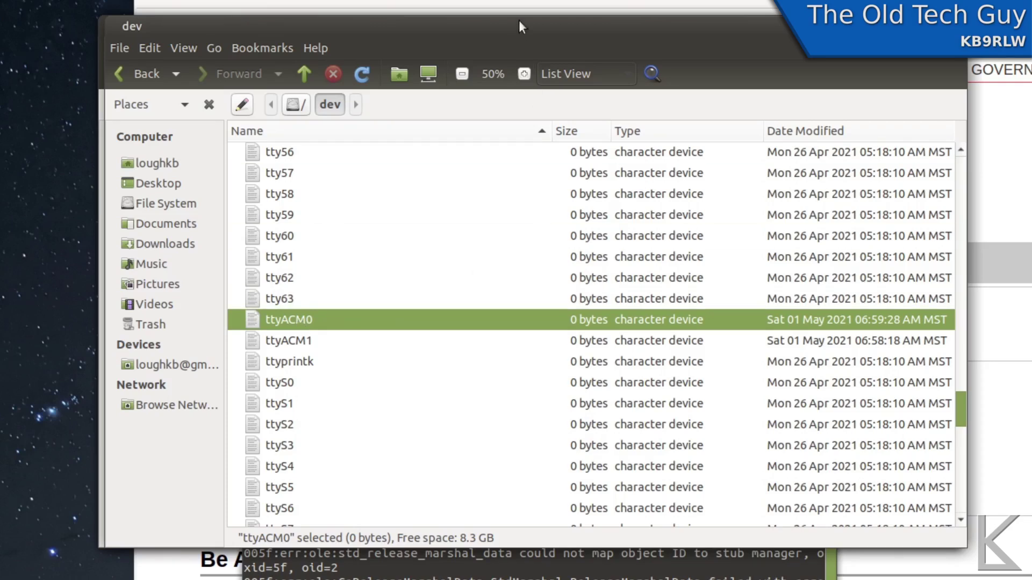
left_click_drag(537, 29, 387, 0)
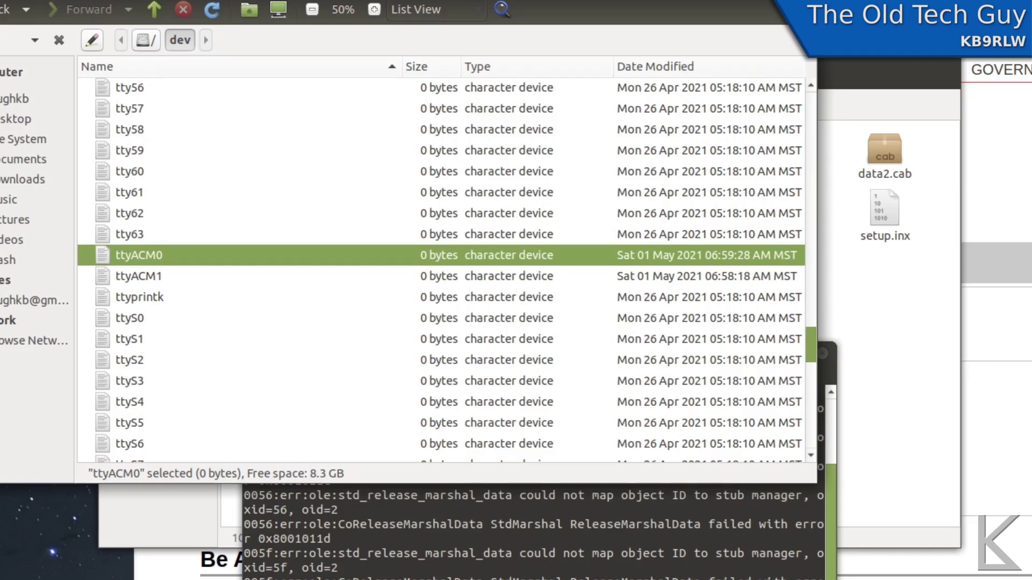
Return to the terminal and launch Wine's Registry Editor with "wine regedit"
left_click(677, 570)
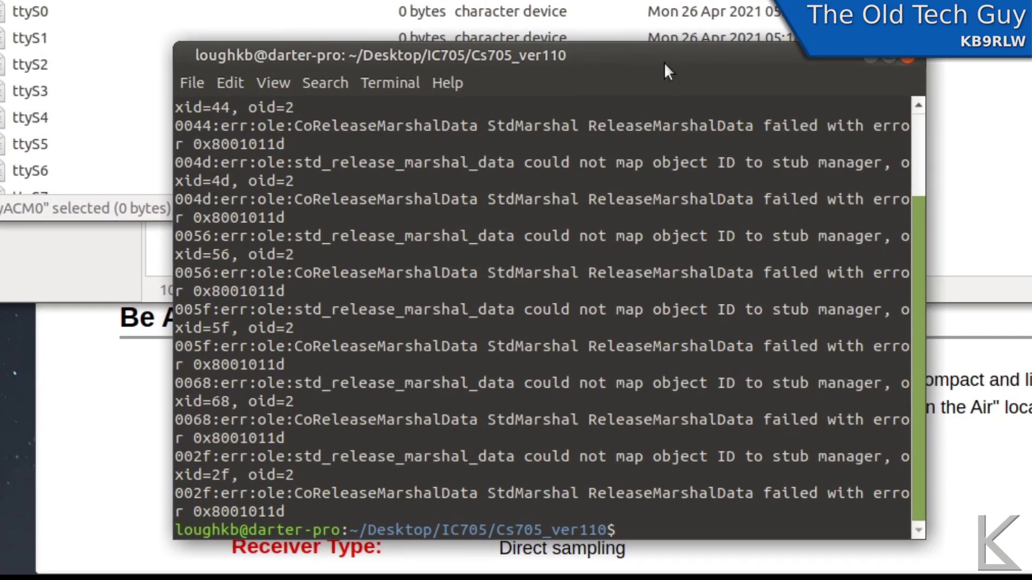
left_click_drag(650, 211, 607, 200)
left_click_drag(616, 50, 610, 46)
type("wine regedit")
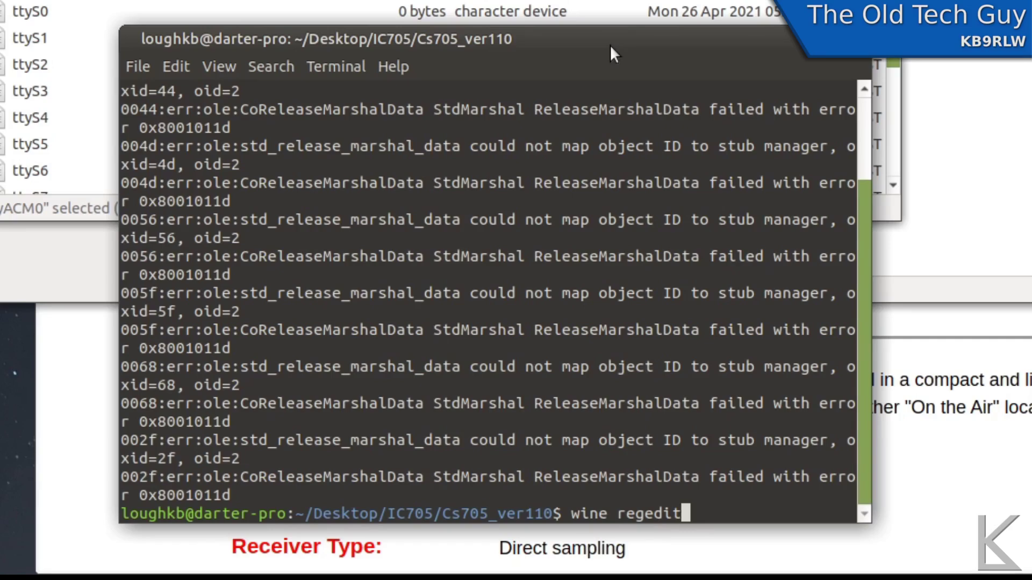
key("Return")
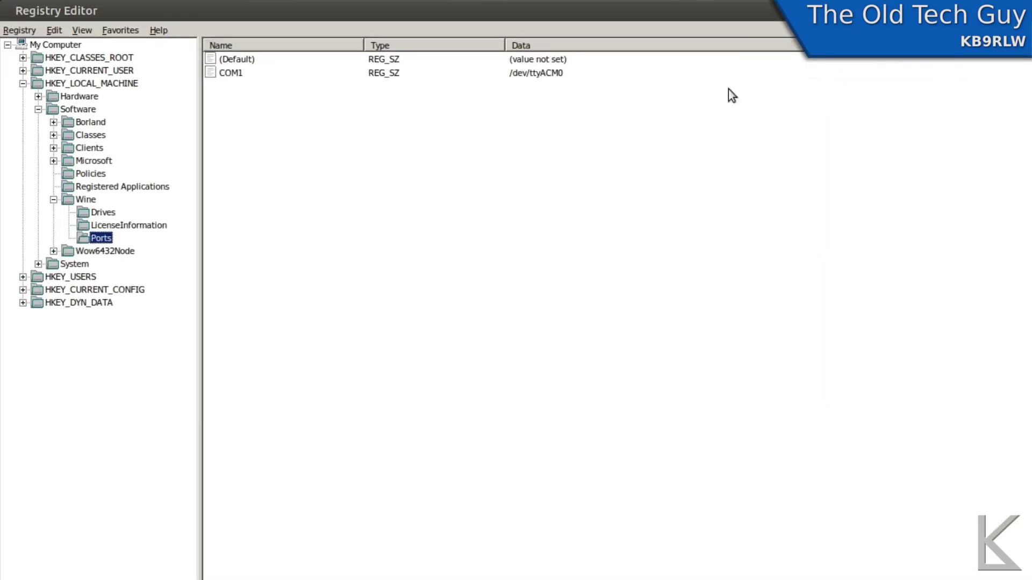
Examine the COM1 entry in the HKEY_LOCAL_MACHINE\Software\Wine\Ports registry key and the options available there
left_click_drag(714, 12, 848, 137)
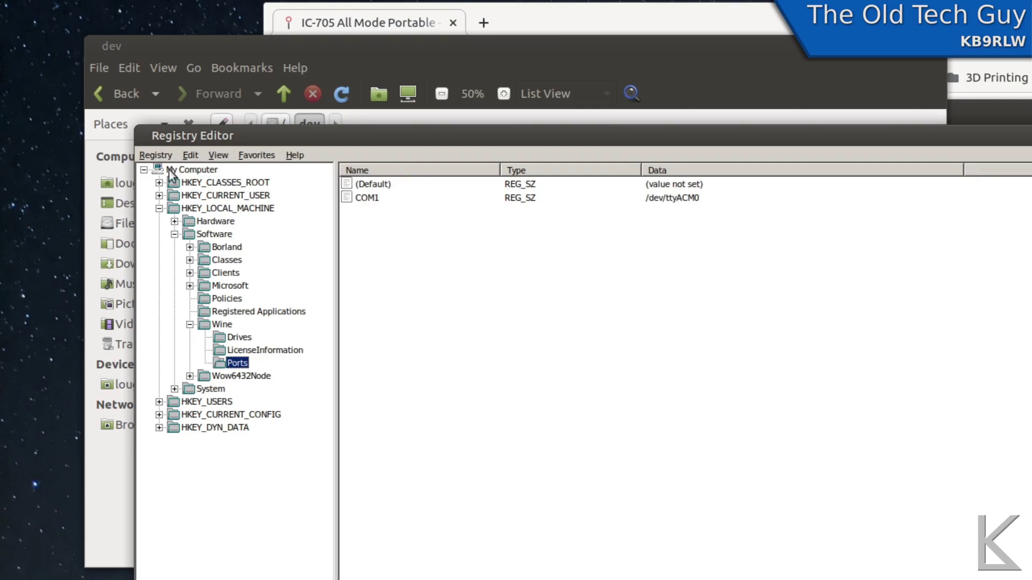
left_click(246, 209)
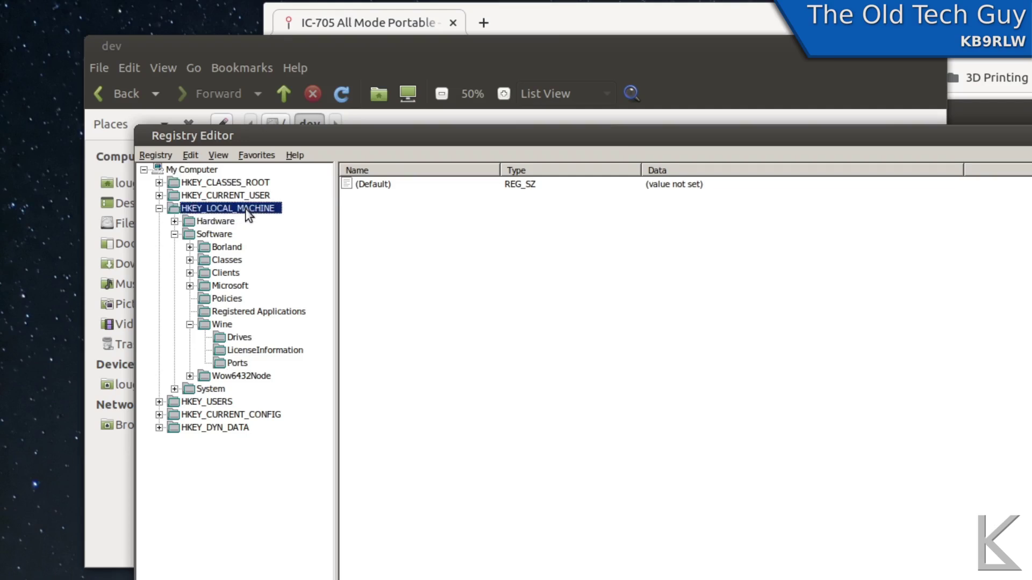
left_click(224, 238)
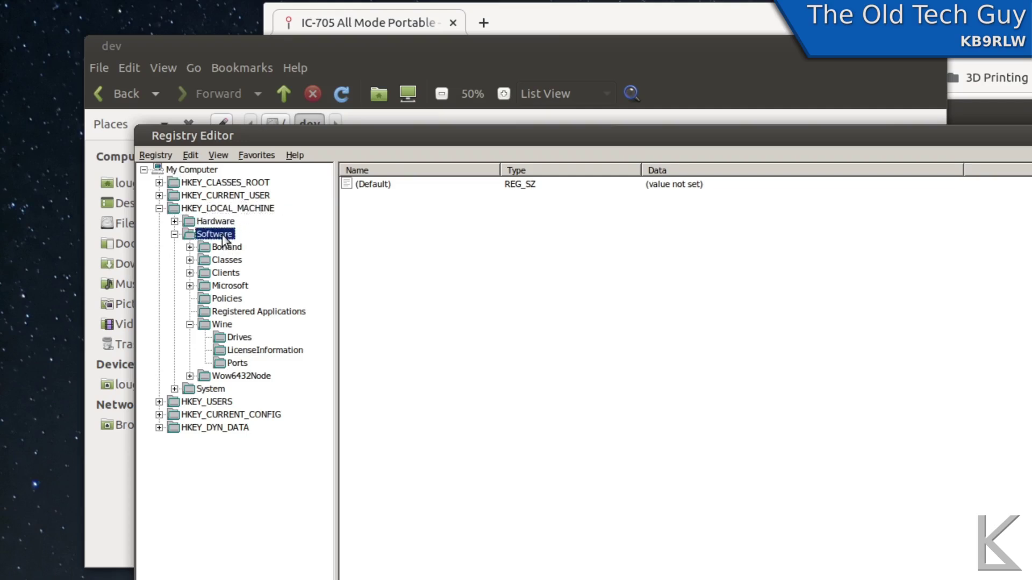
left_click(224, 325)
left_click(235, 363)
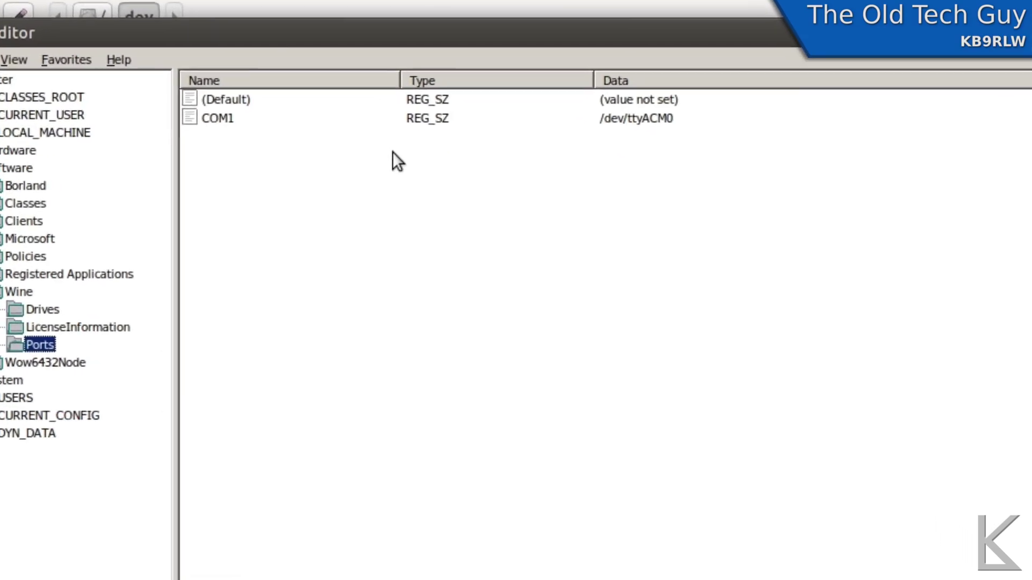
left_click(208, 115)
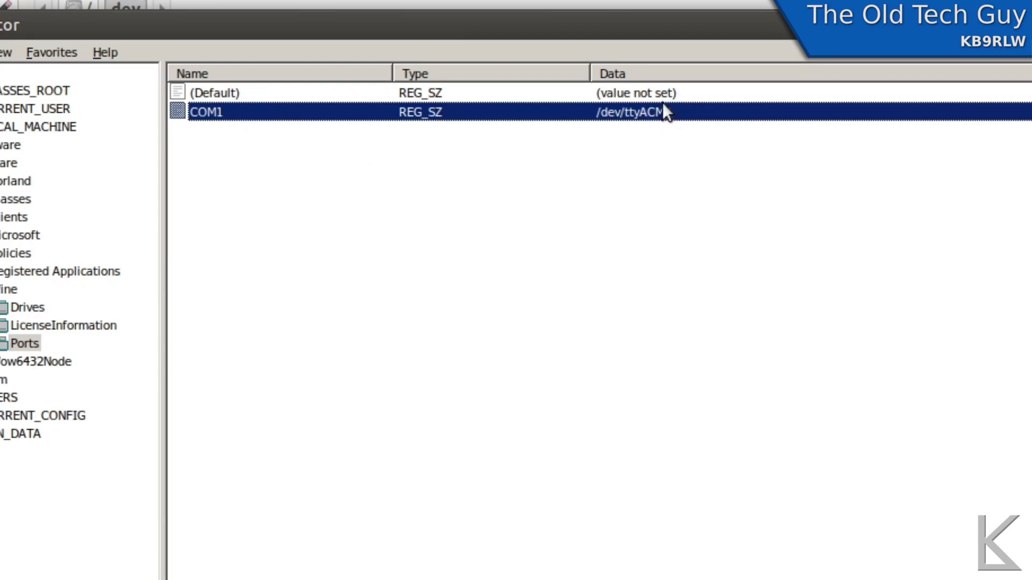
right_click(285, 182)
mouse_move(292, 188)
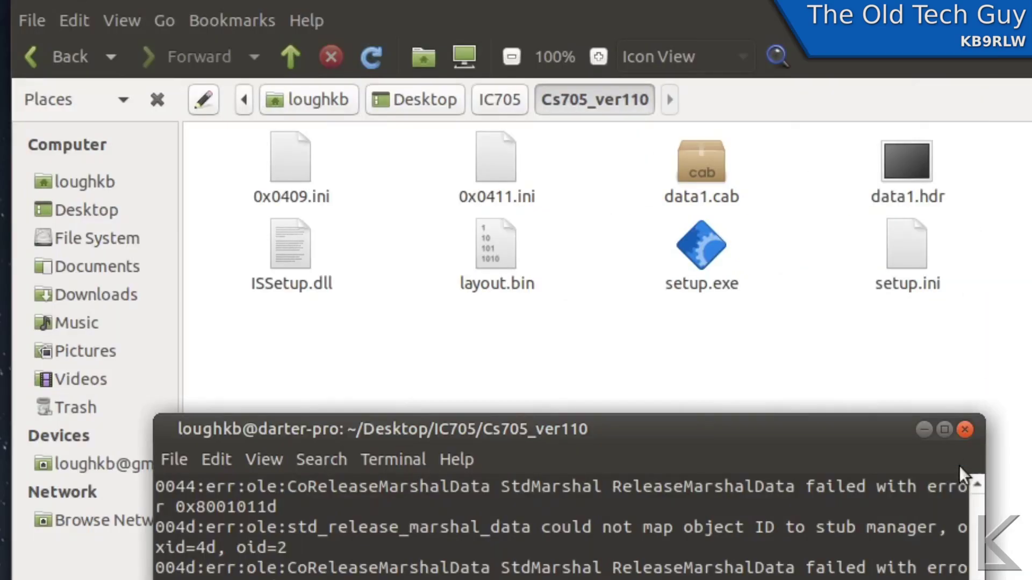
Minimize the terminal and browser windows and launch CS-705 from the installed Wine applications
left_click(924, 430)
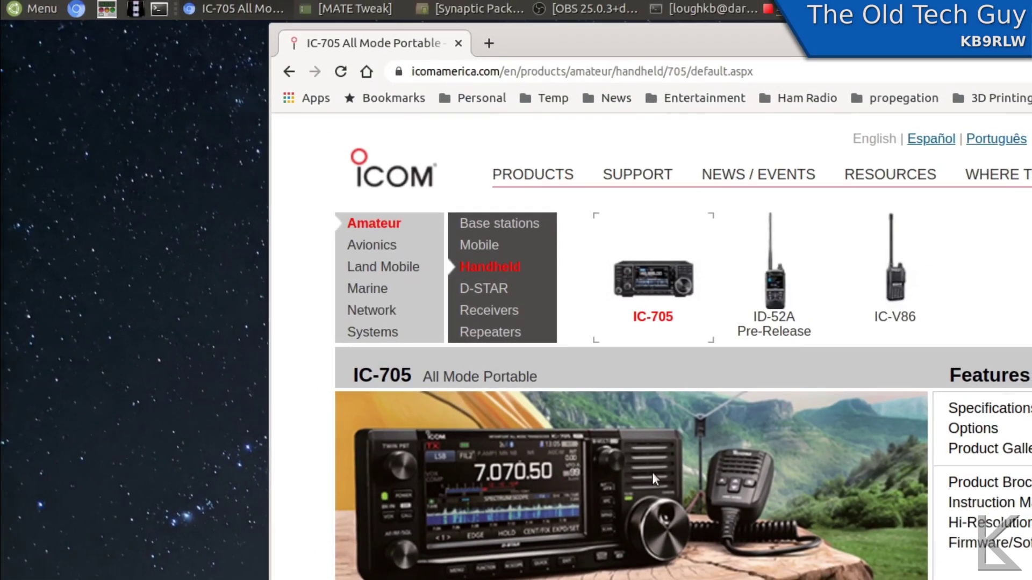
left_click(41, 10)
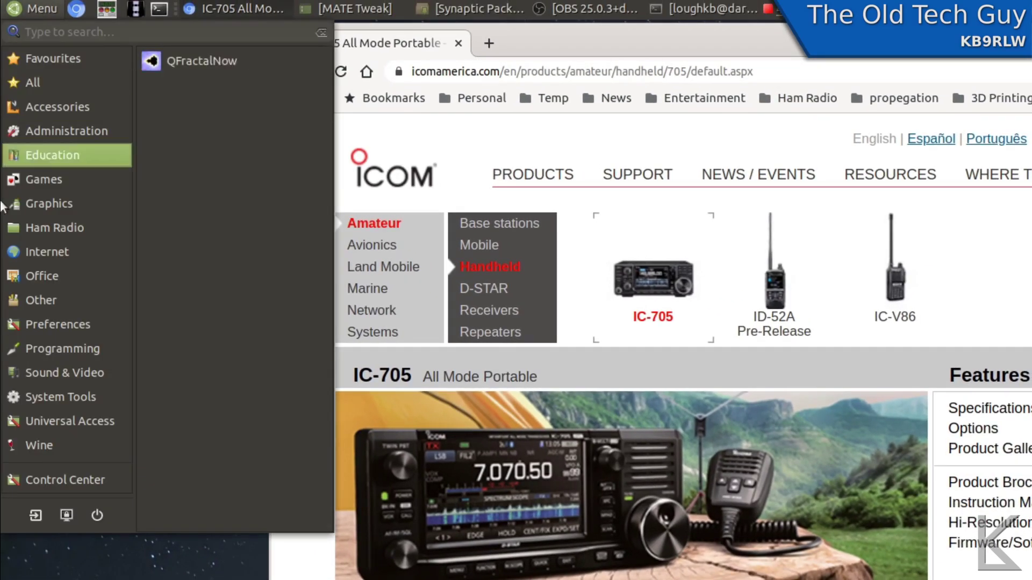
mouse_move(9, 452)
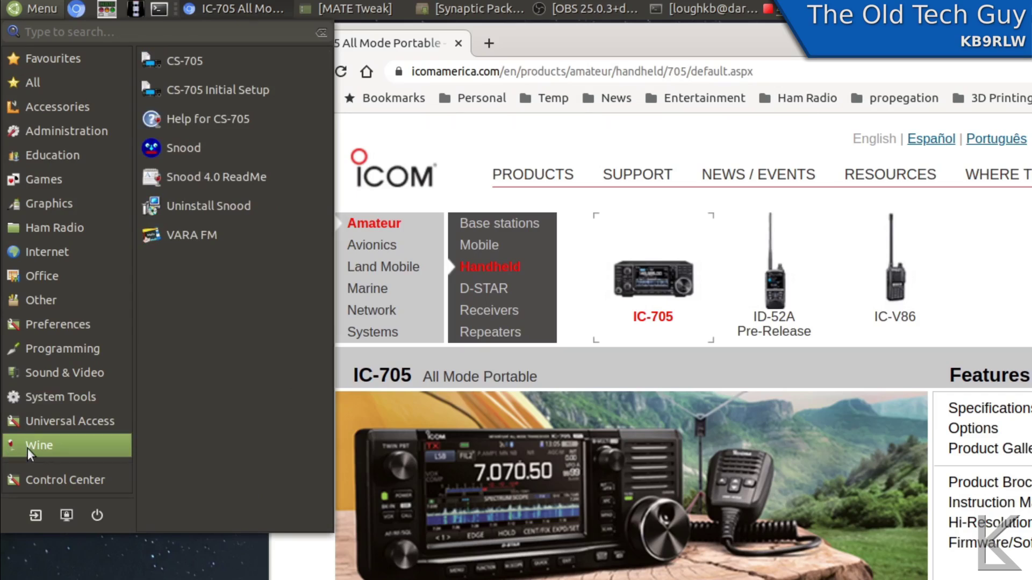
left_click(238, 62)
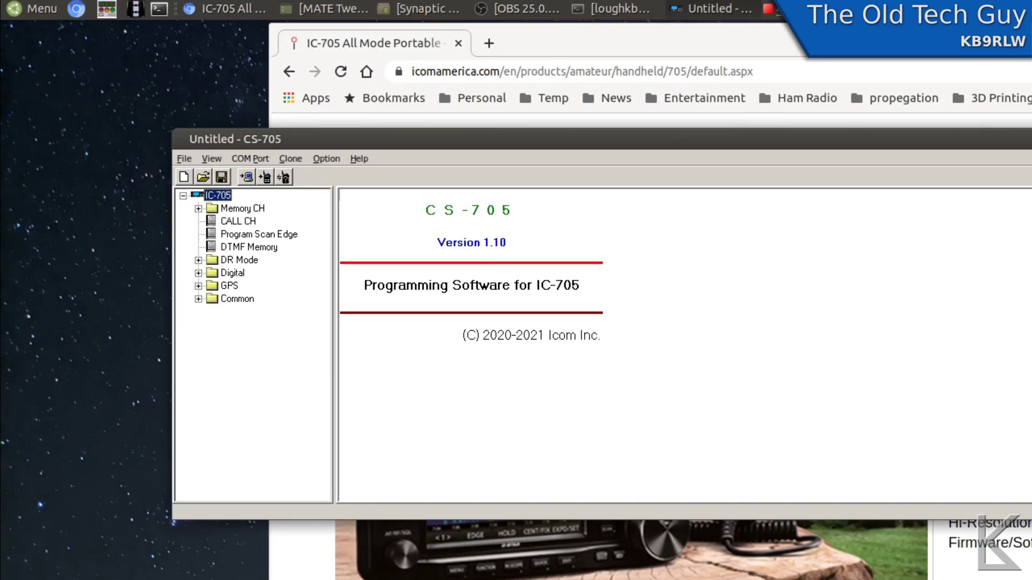
left_click(234, 8)
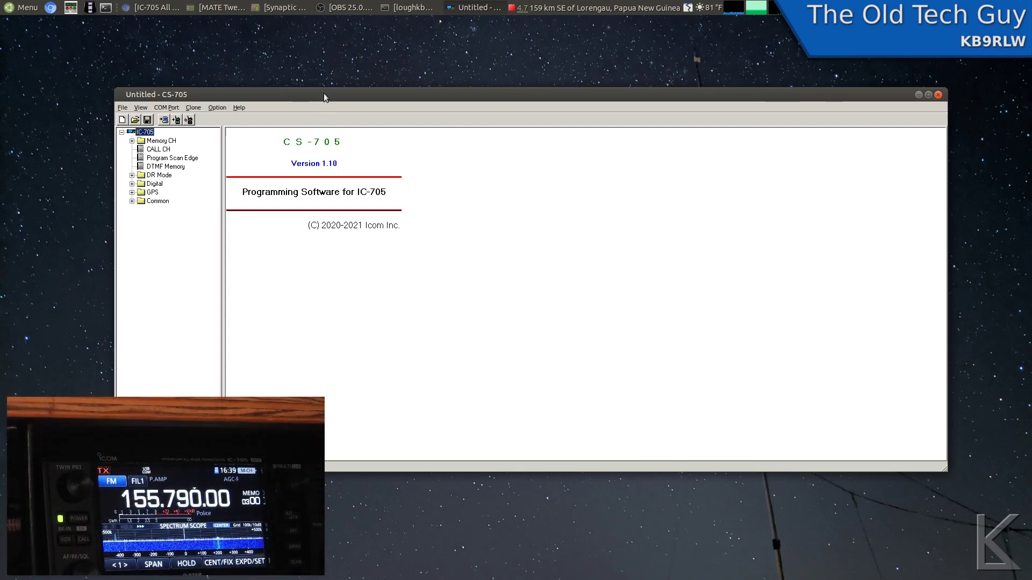
left_click_drag(302, 94, 370, 84)
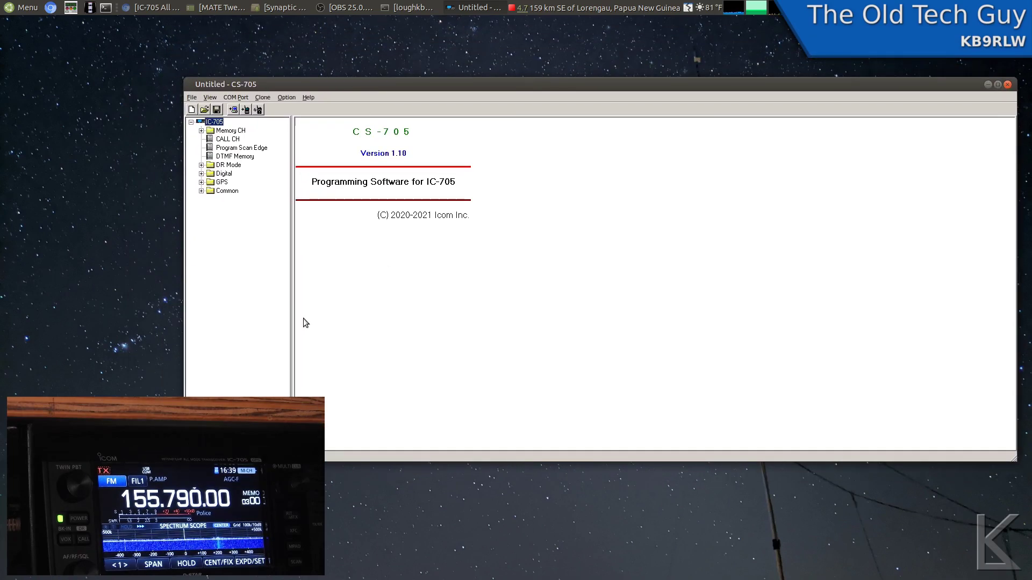
Confirm the COM port setting and read the IC-705's stored data into CS-705
left_click(234, 110)
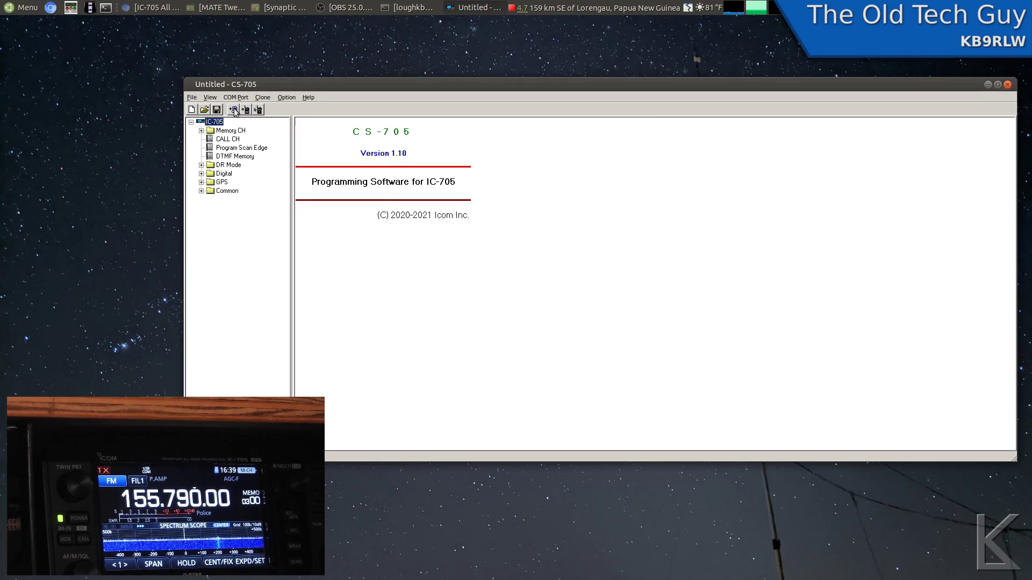
left_click(235, 98)
left_click(239, 107)
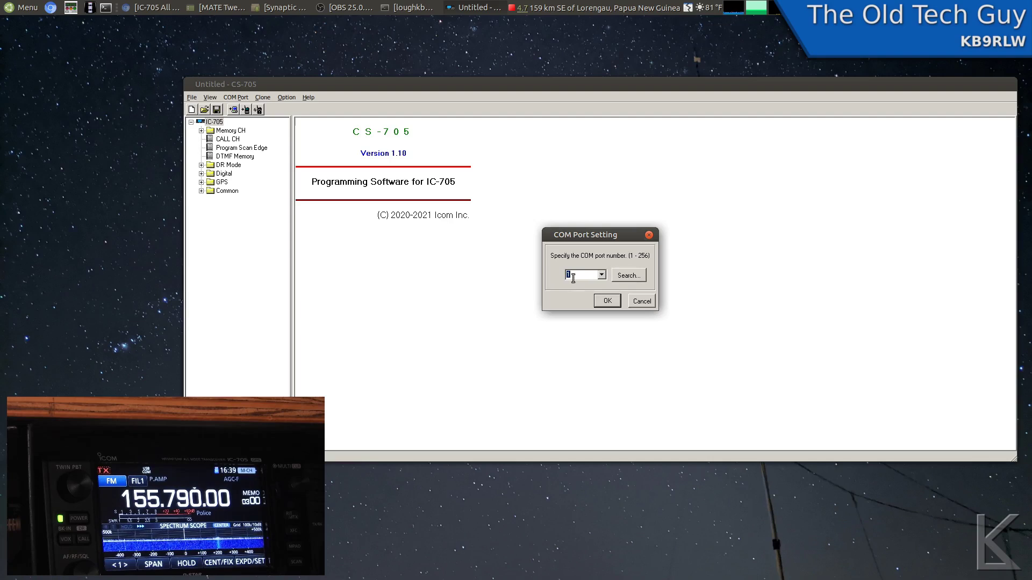
left_click(610, 301)
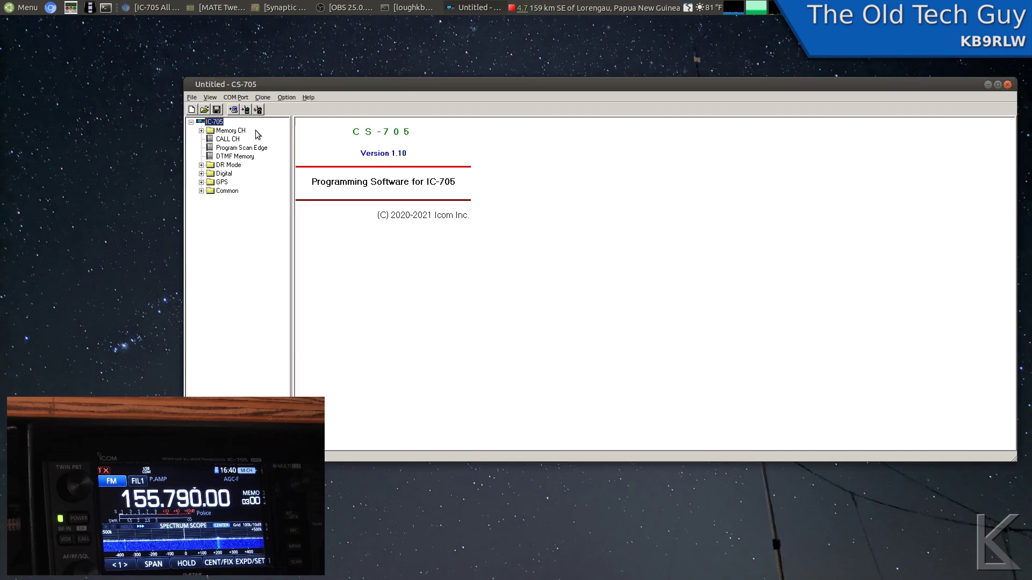
left_click(232, 110)
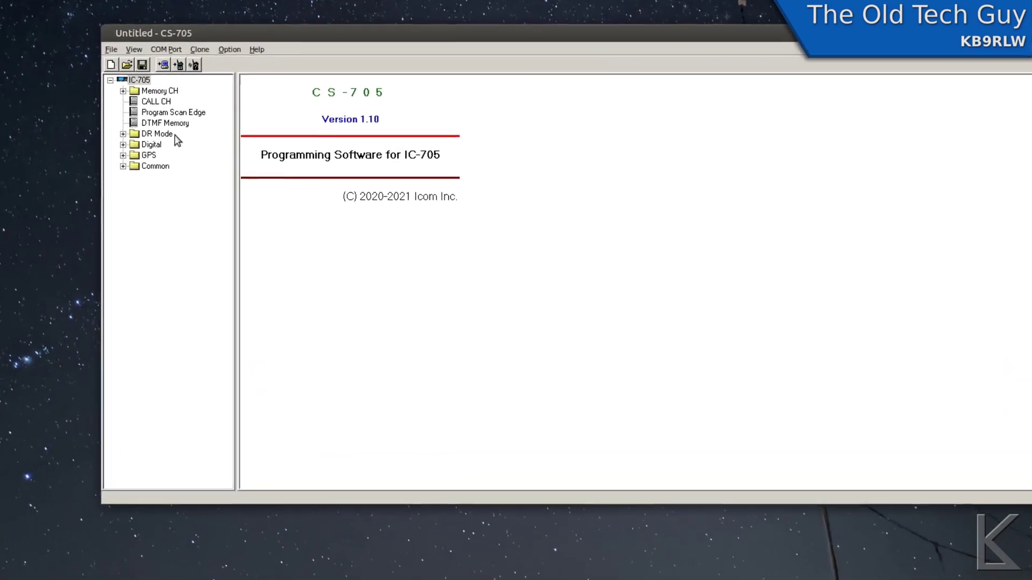
Expand the memory channels, review the group list and open the 03: Kingman services group
left_click(149, 93)
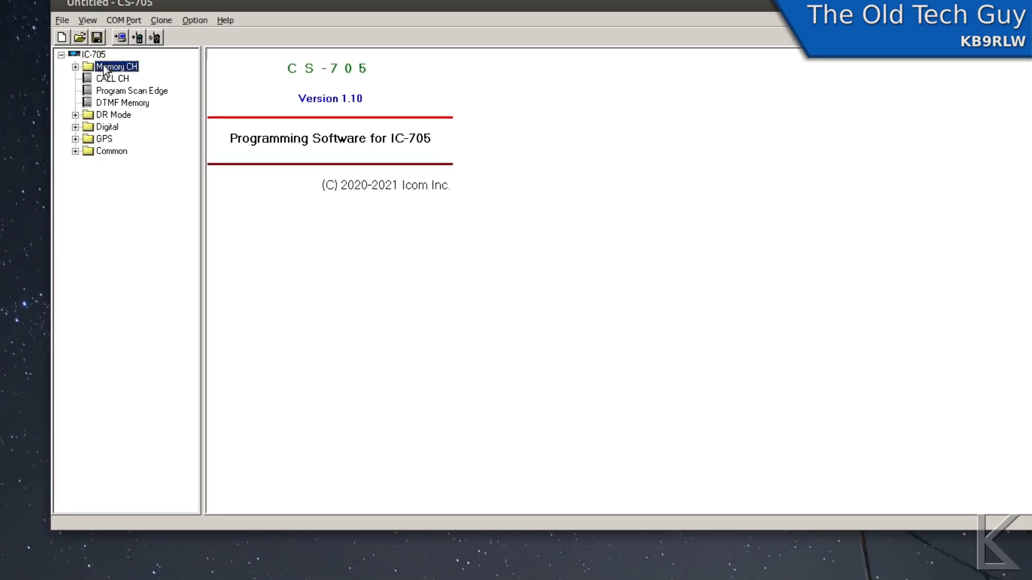
left_click(76, 67)
left_click(127, 81)
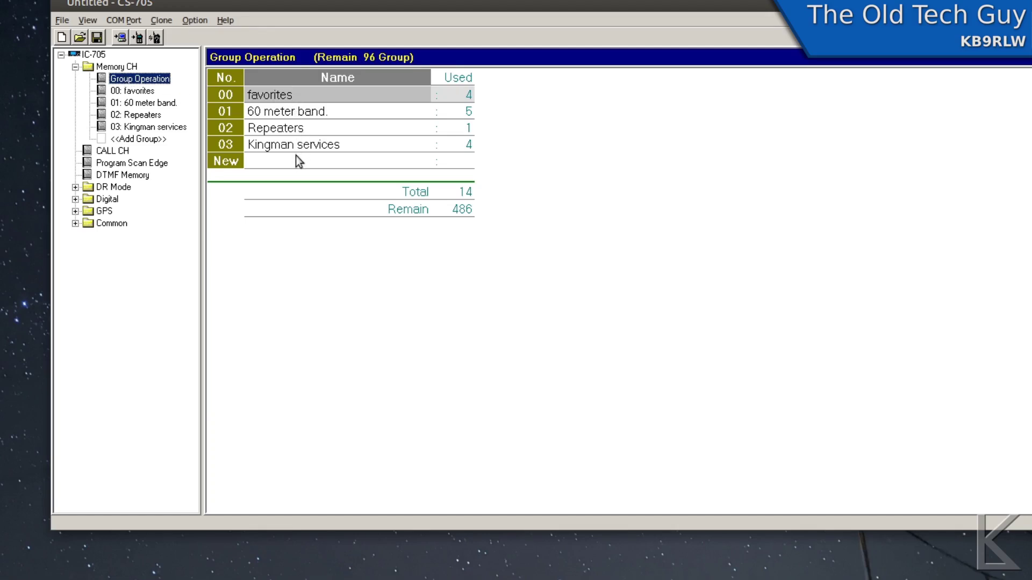
left_click(156, 132)
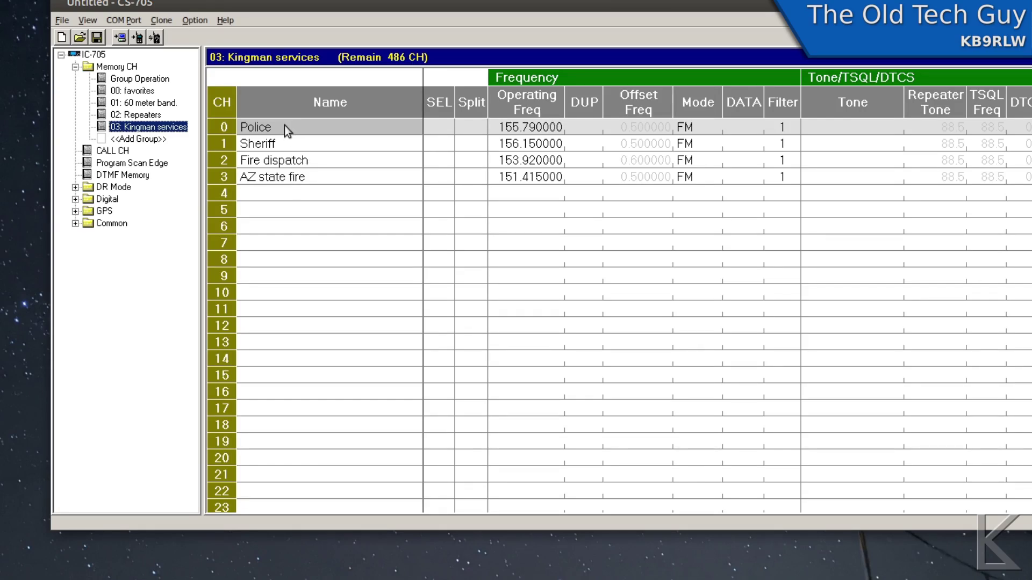
Add a memory channel named "52 simplex ham" at CH 4 of the Kingman services group
left_click(279, 192)
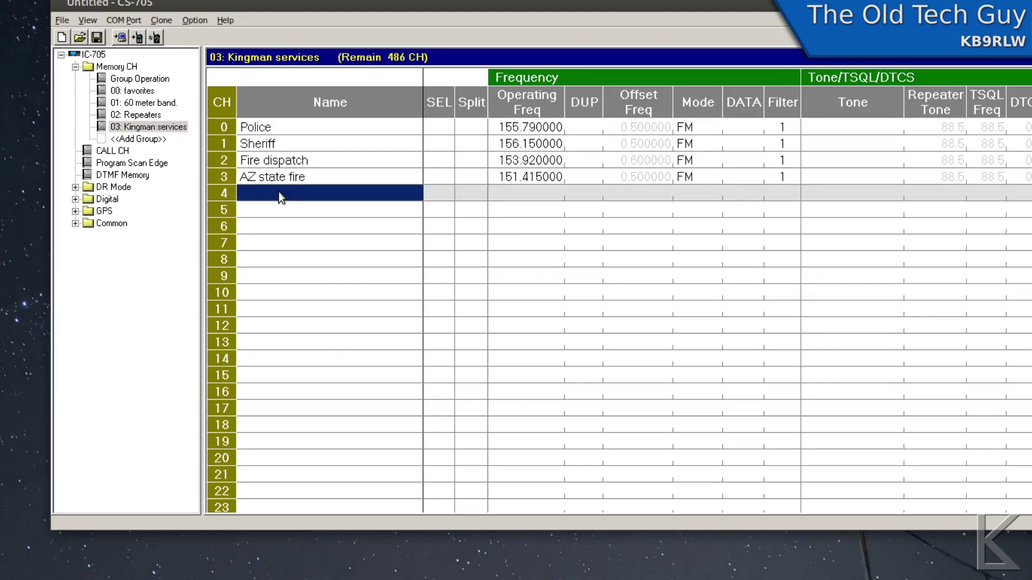
left_click(279, 192)
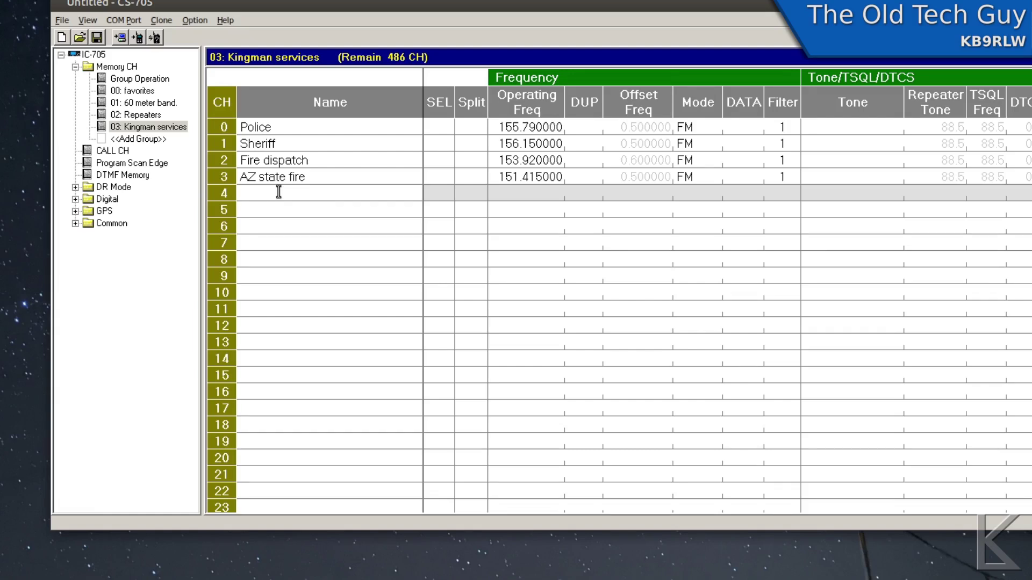
type("62 simplex ham")
key("Return")
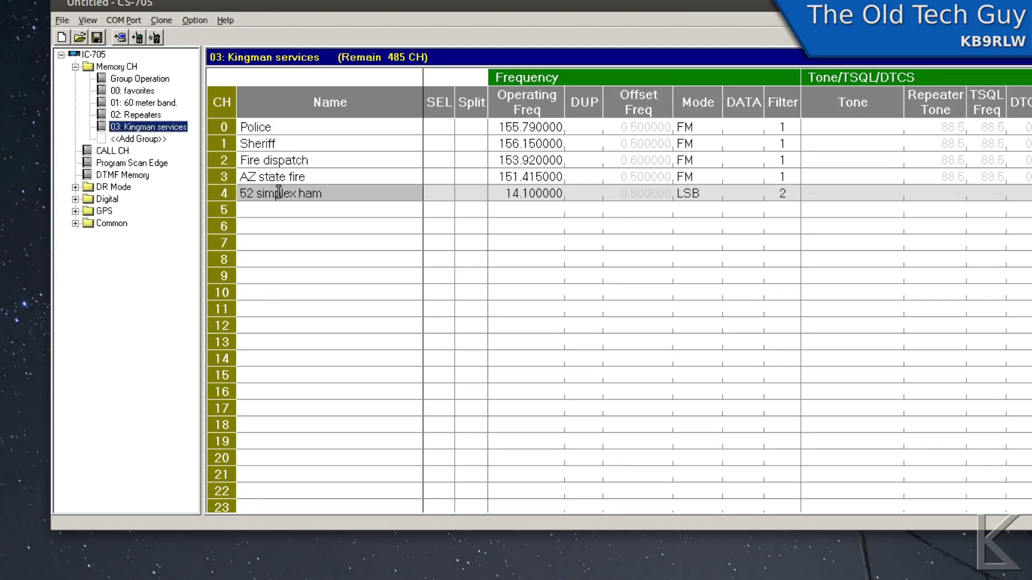
Set the operating frequency of the 52 simplex ham channel to 146.52
left_click(523, 196)
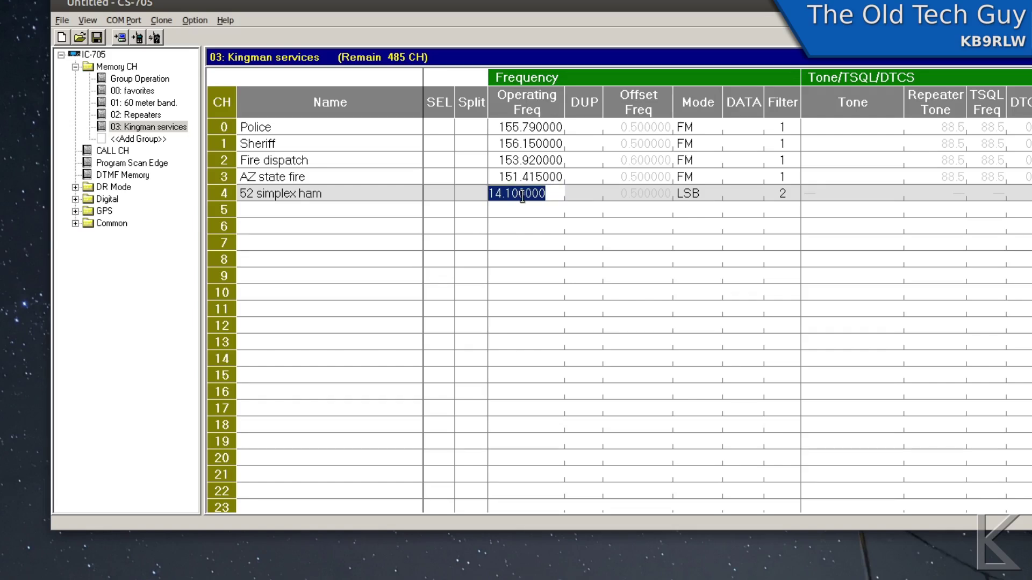
type("146.5")
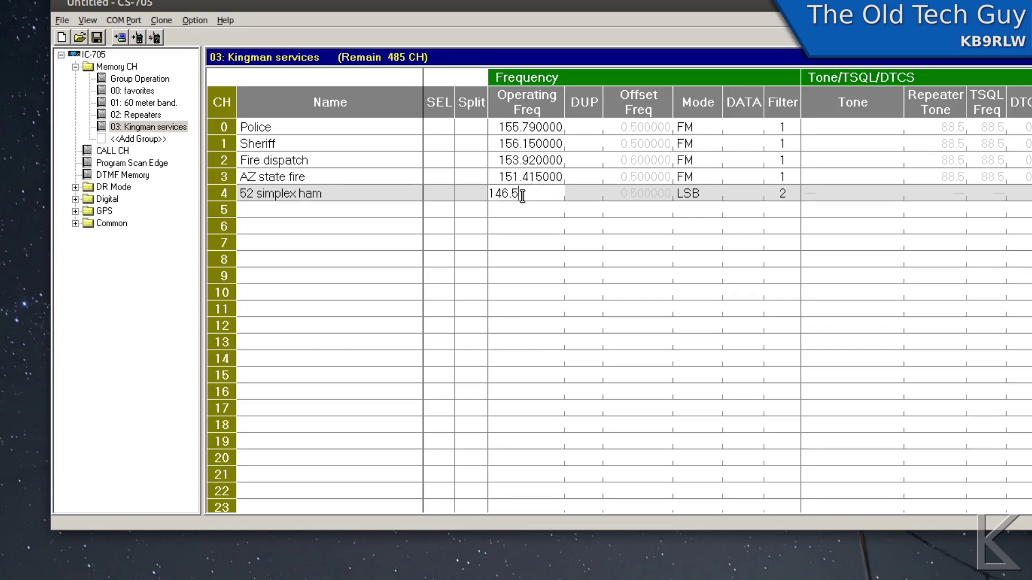
type("2")
key("Return")
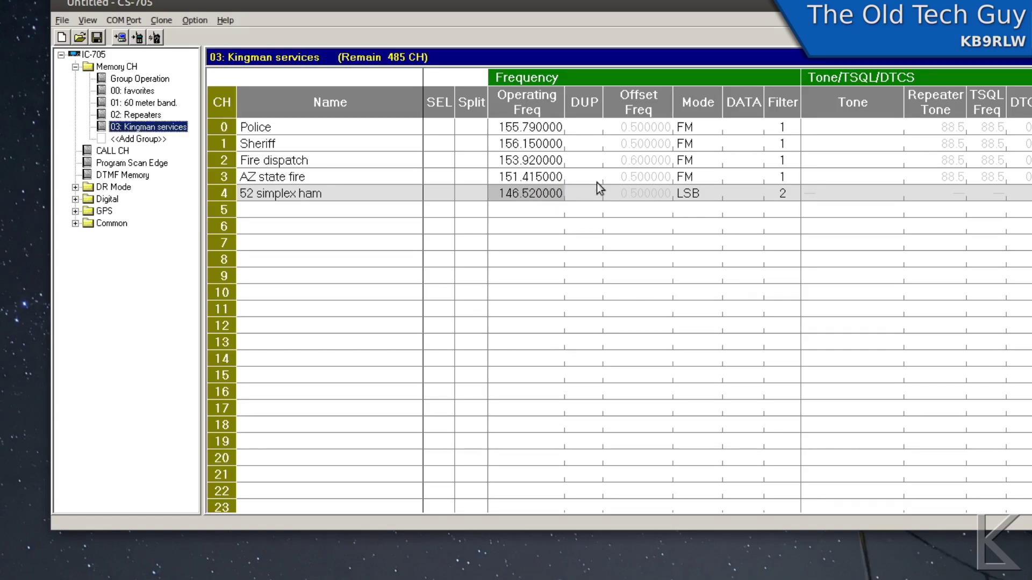
Set the mode of the 52 simplex ham channel to FM
left_click(686, 200)
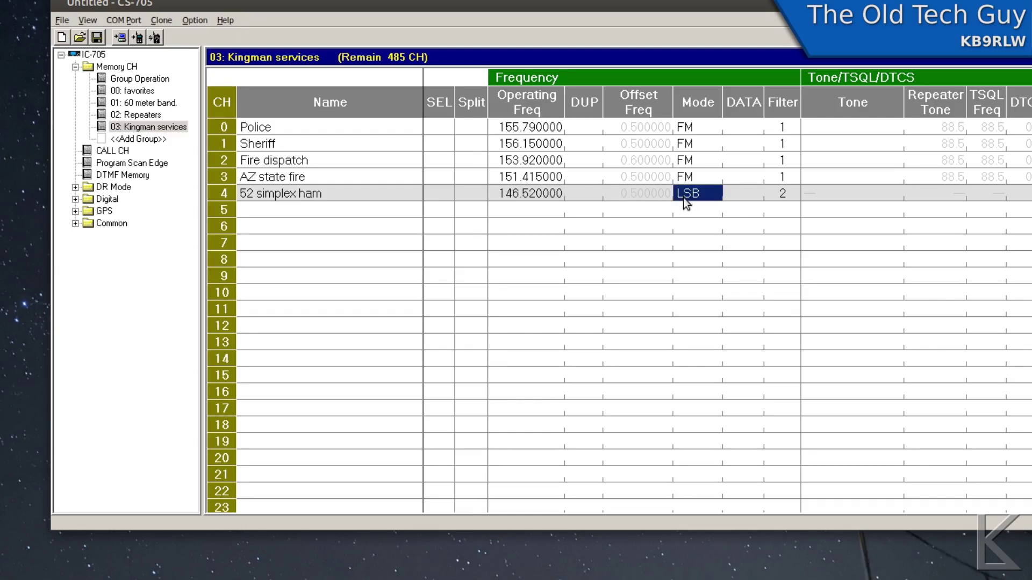
left_click(684, 199)
left_click(696, 328)
Review the CALL CH, Program Scan Edge and DR Mode settings, and the Your Call Sign list under Digital
left_click(118, 156)
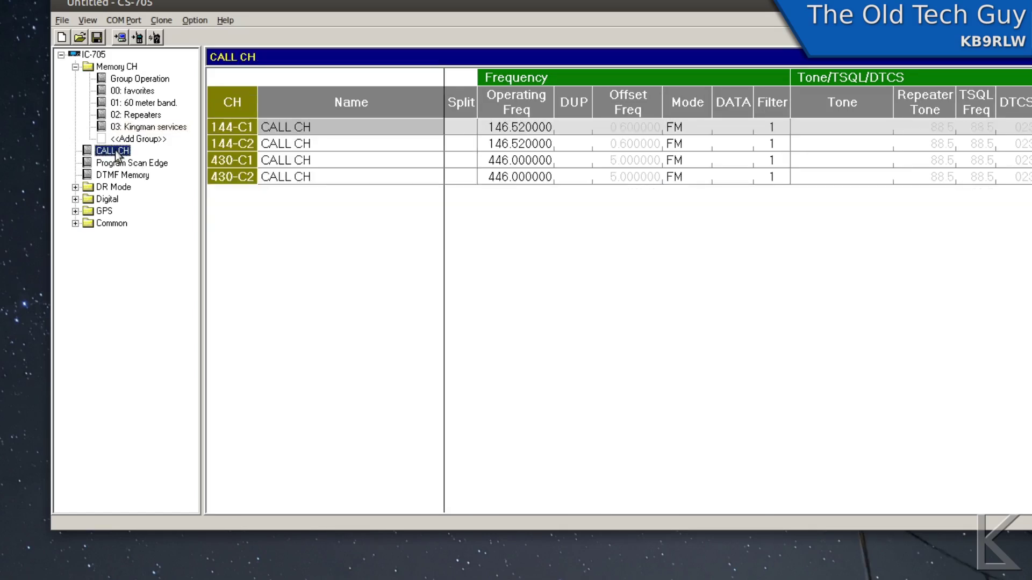
left_click(143, 162)
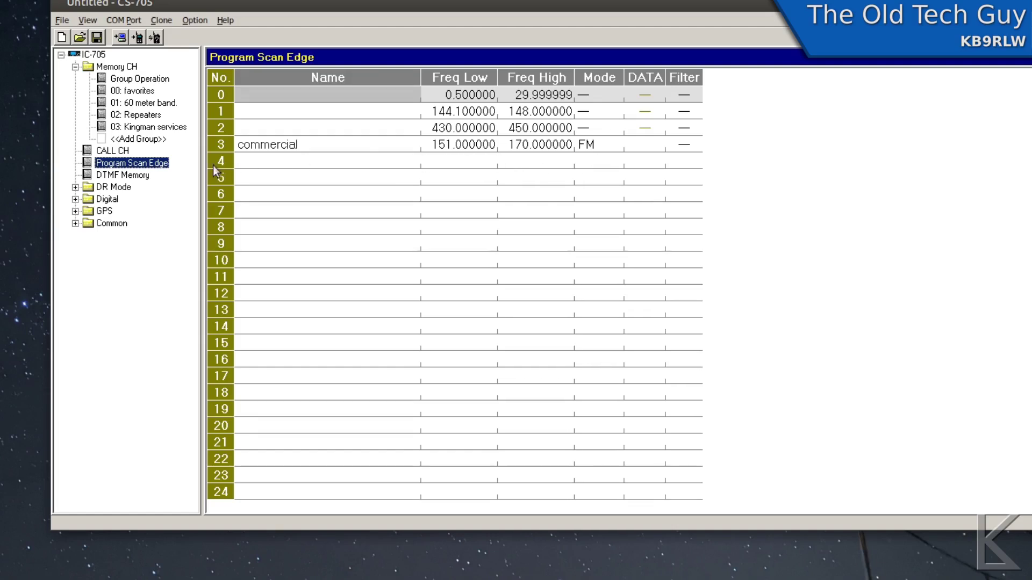
left_click(76, 188)
left_click(123, 201)
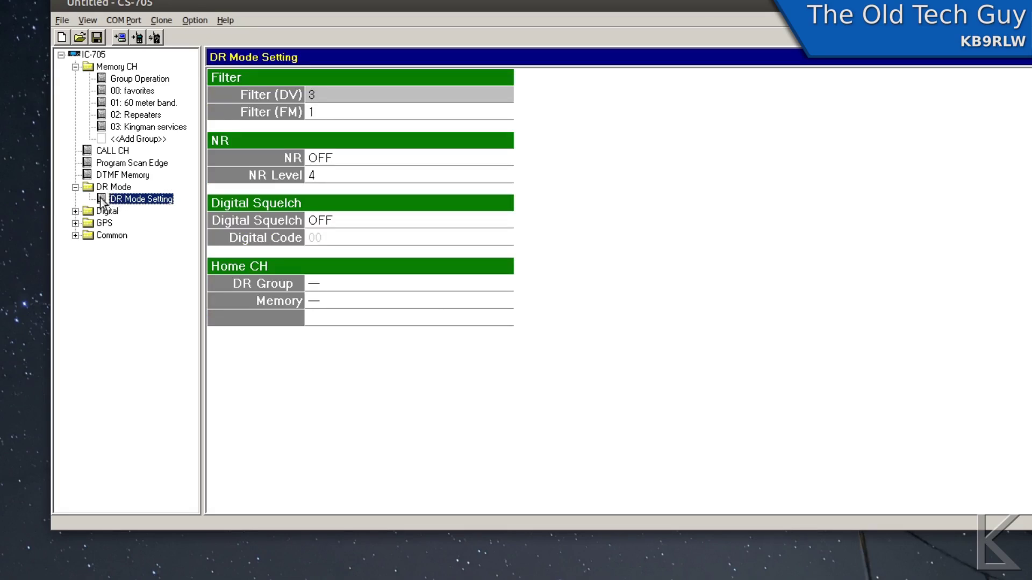
left_click(105, 212)
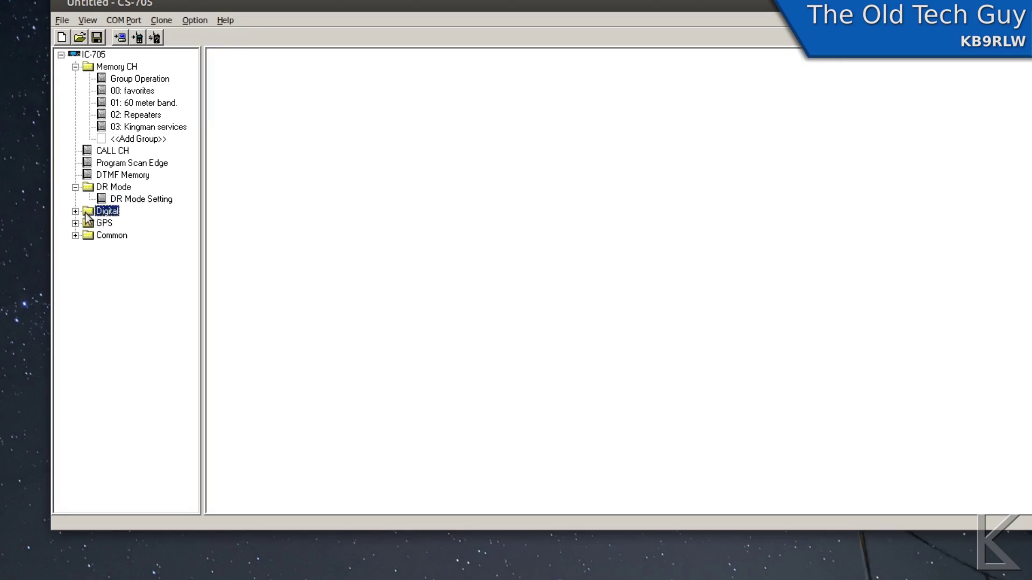
left_click(75, 211)
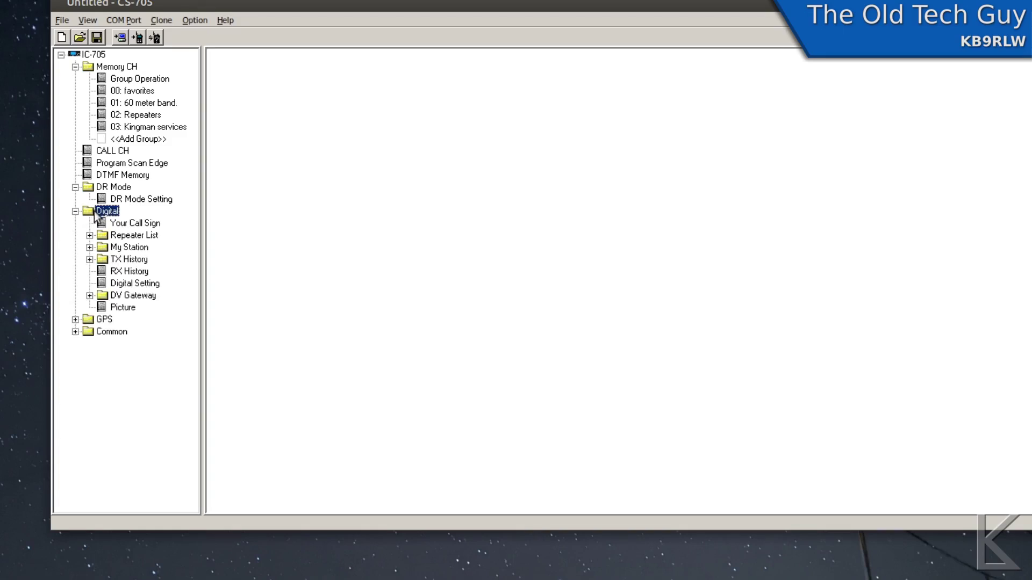
left_click(125, 224)
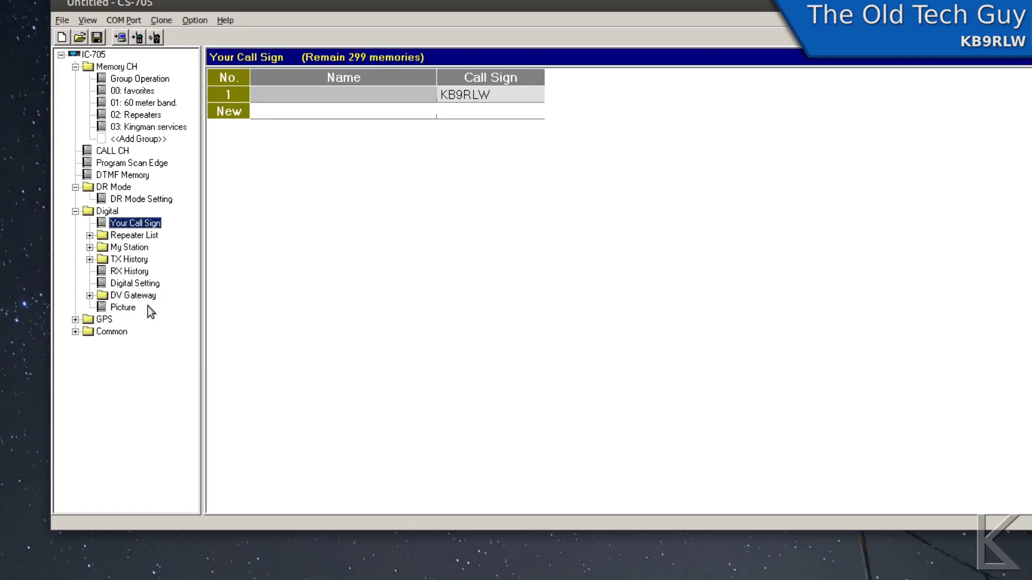
Look over the GPS entries and read through the Common Setting page
left_click(75, 211)
left_click(76, 223)
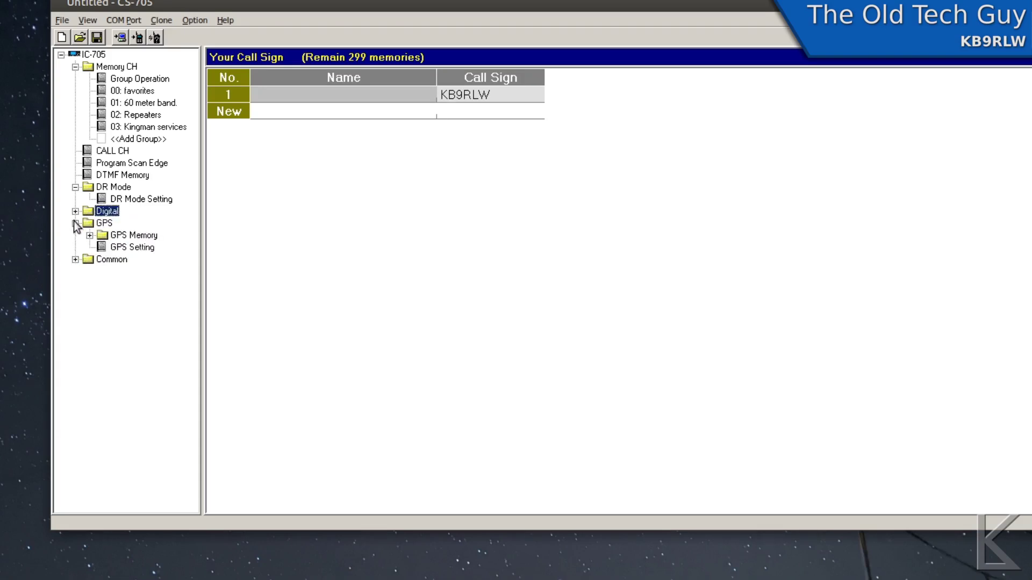
left_click(74, 223)
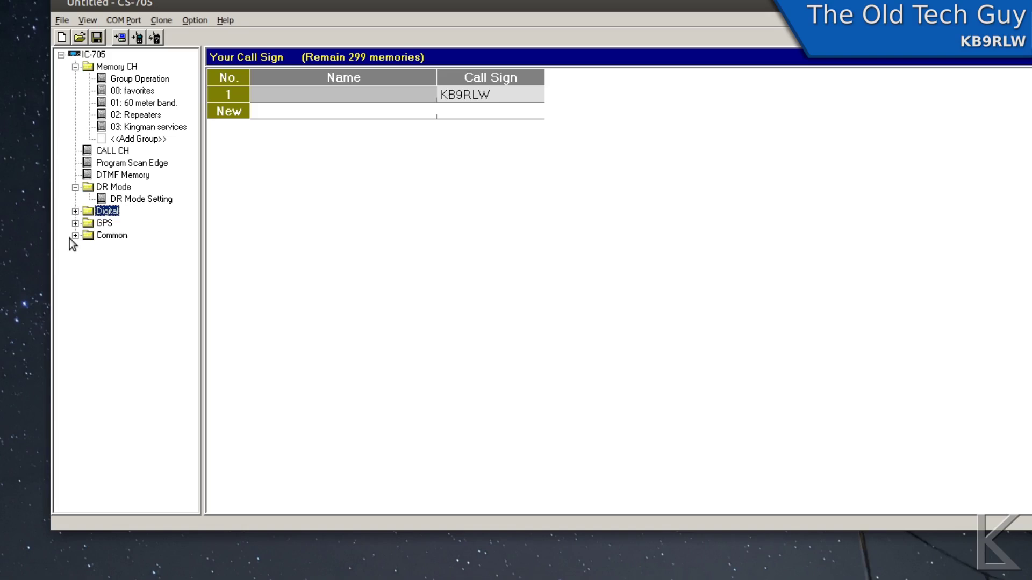
left_click(75, 235)
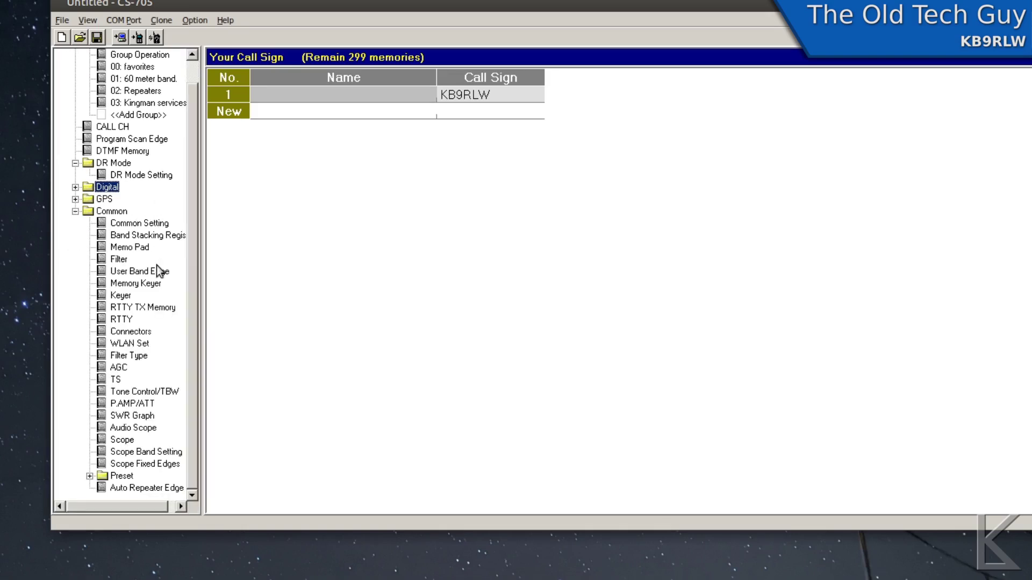
left_click(132, 224)
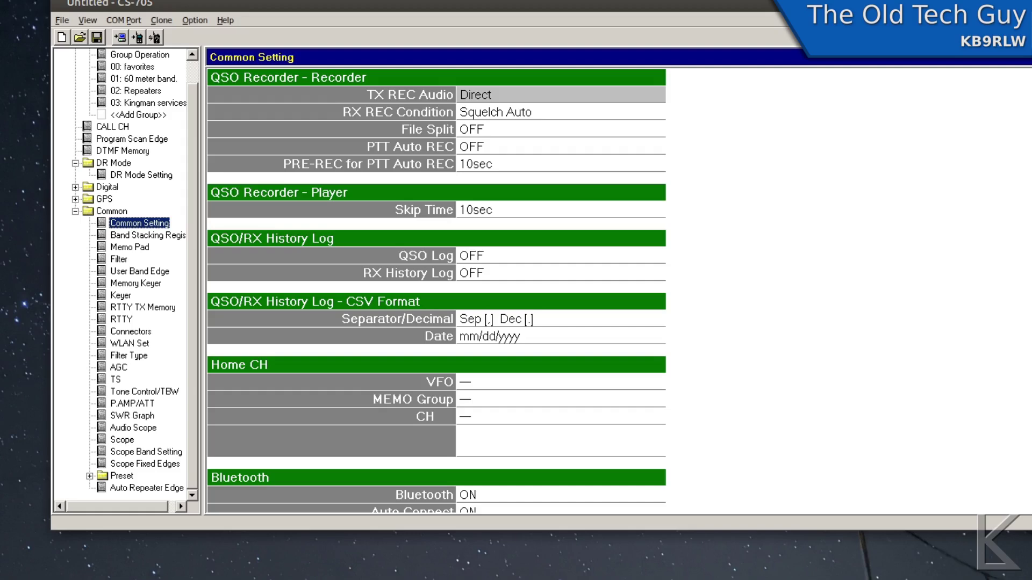
scroll(436, 290, "down", 20)
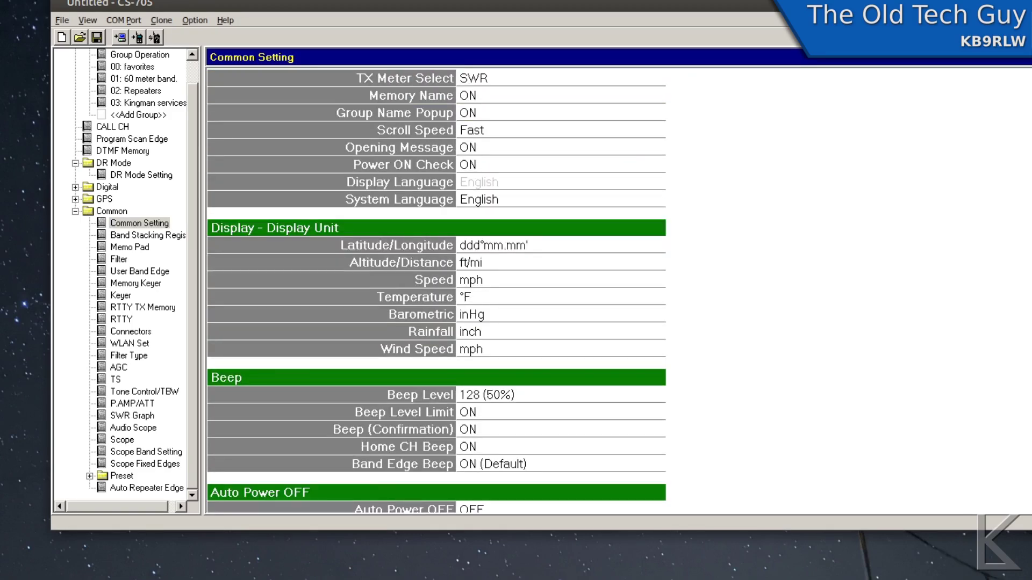
scroll(436, 291, "down", 20)
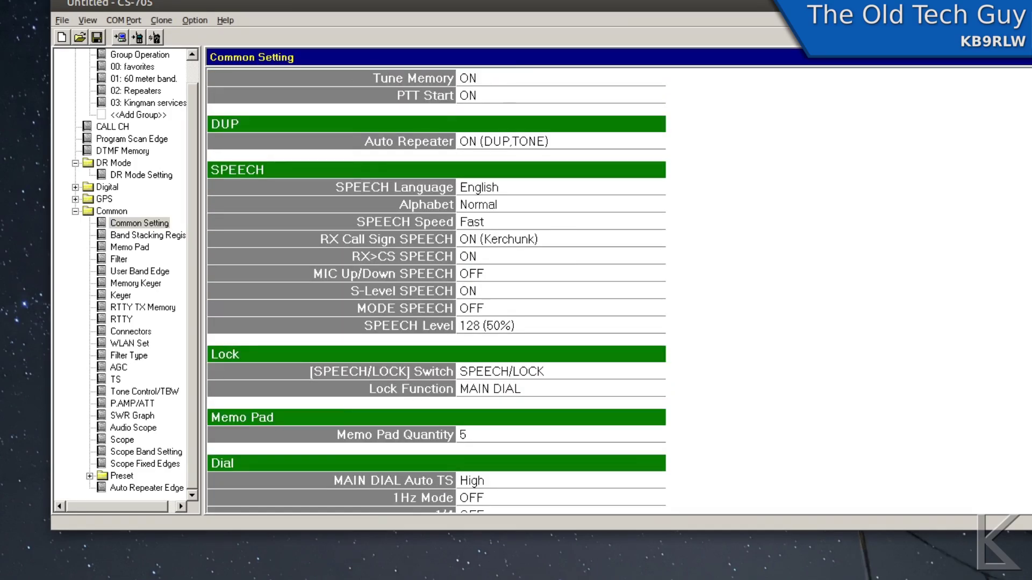
scroll(570, 298, "up", 8)
Examine the Common pages for Band Stacking Register, Filter, User Band Edge, RTTY, WLAN Set, AGC and Scope
left_click(170, 237)
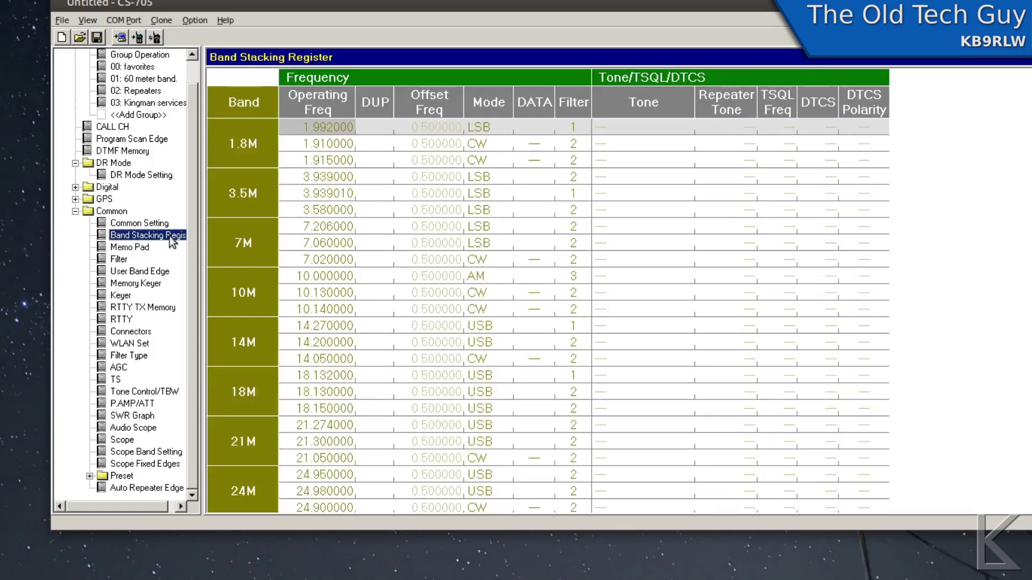
left_click(119, 261)
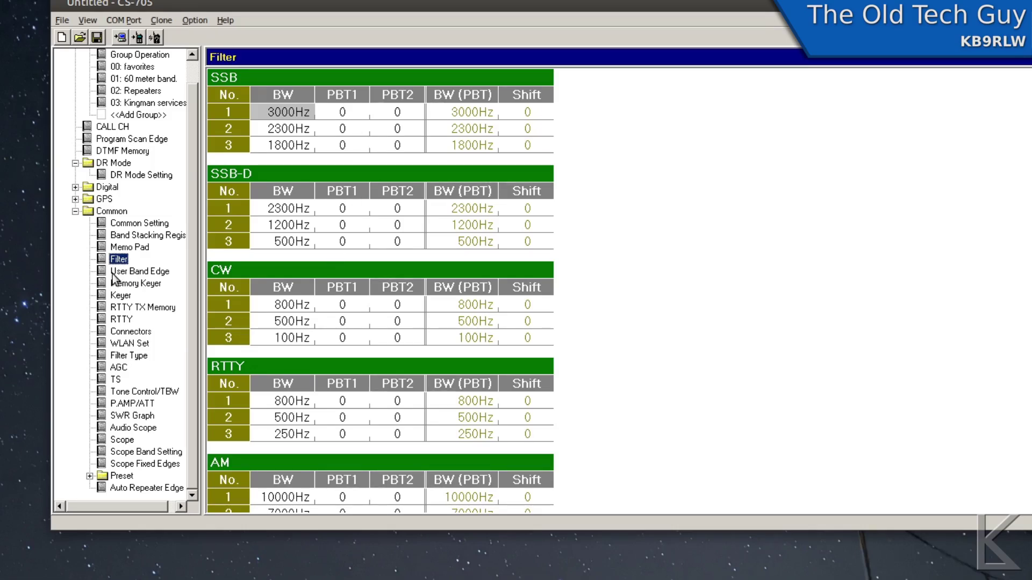
left_click(138, 272)
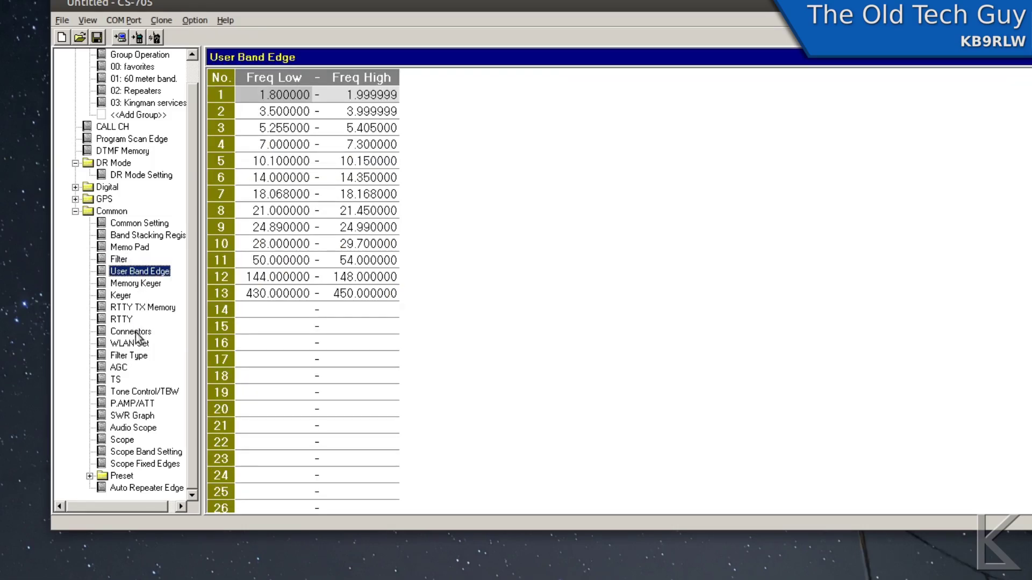
left_click(121, 321)
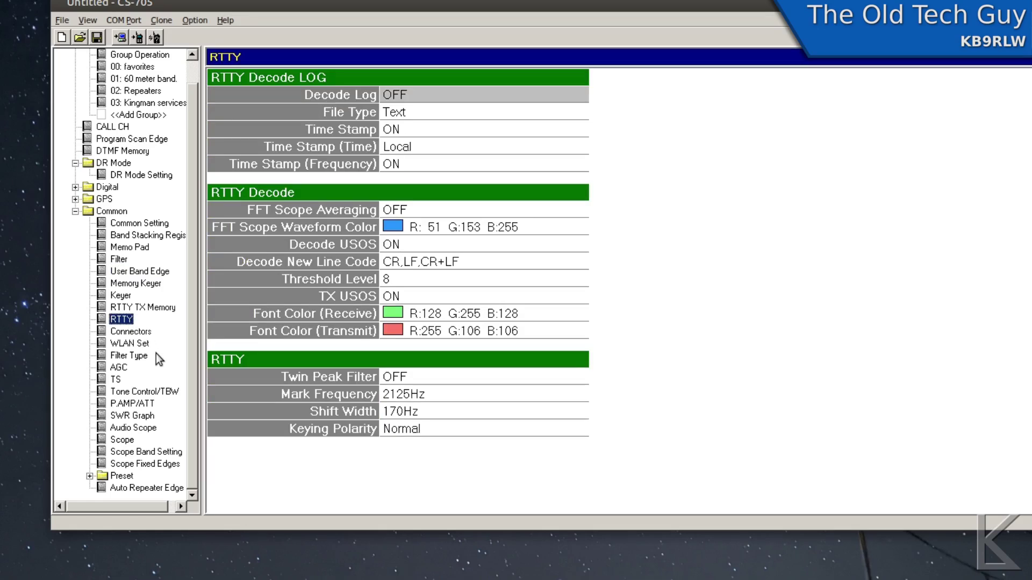
left_click(150, 344)
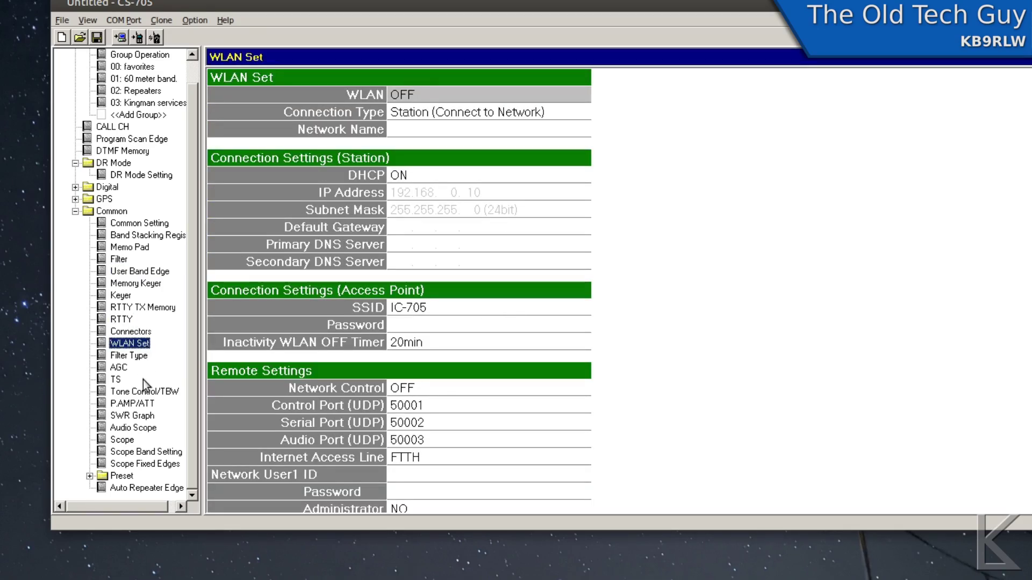
left_click(121, 368)
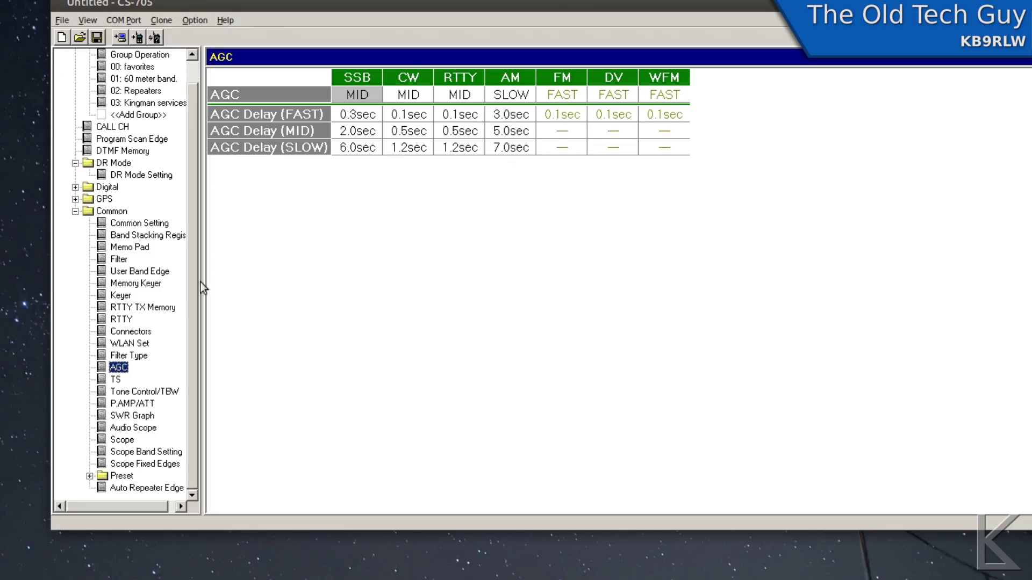
left_click(132, 442)
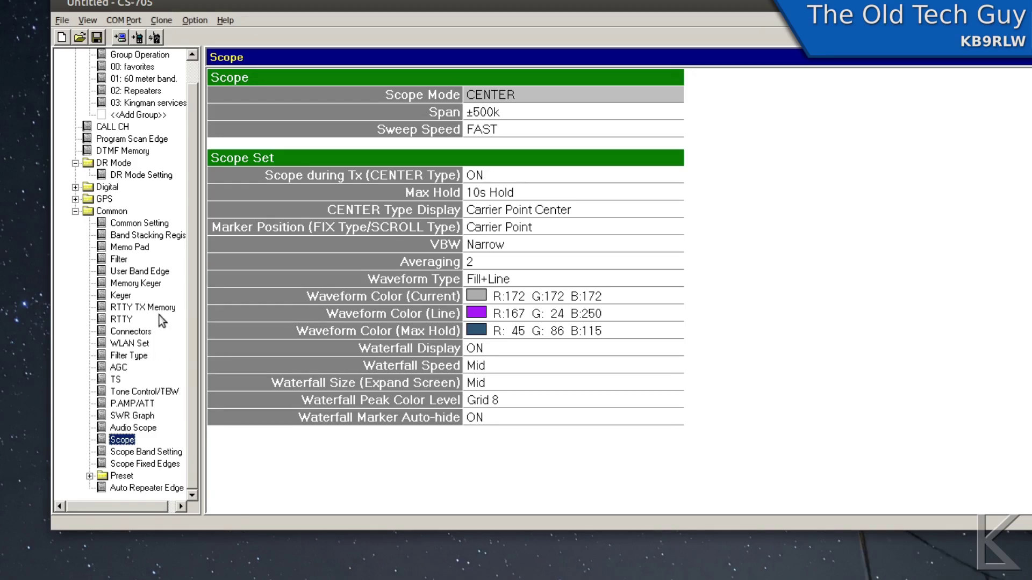
scroll(158, 315, "up", 1)
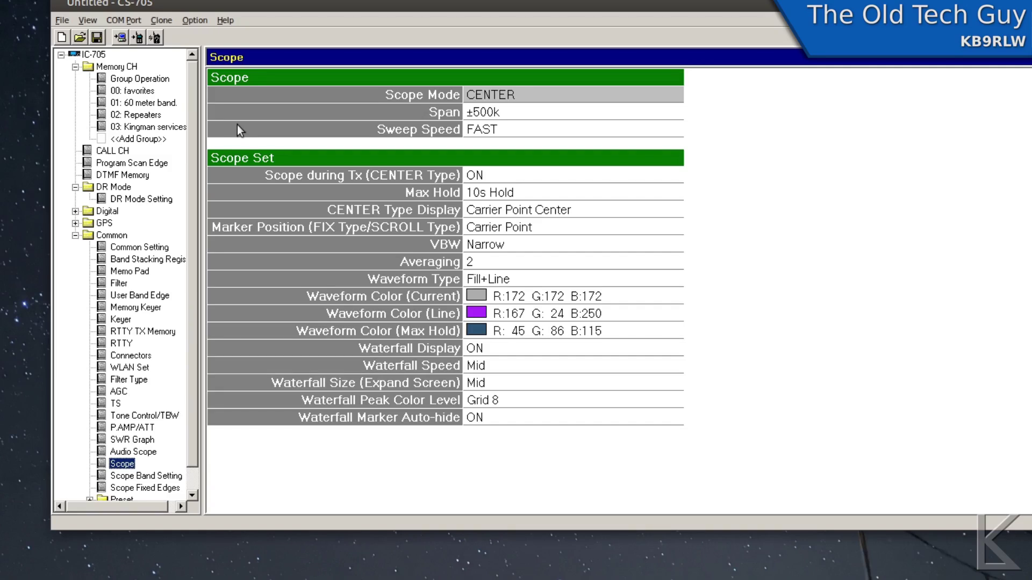
Return to the 03: Kingman services group and try to write the data to the transceiver, including My Station and DV Gateway Settings
left_click(131, 128)
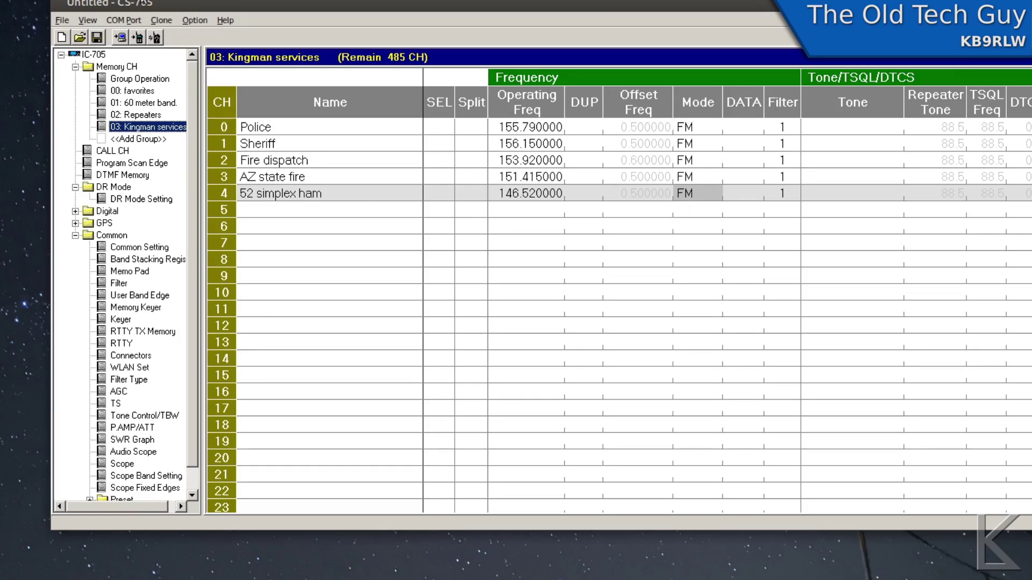
left_click(138, 38)
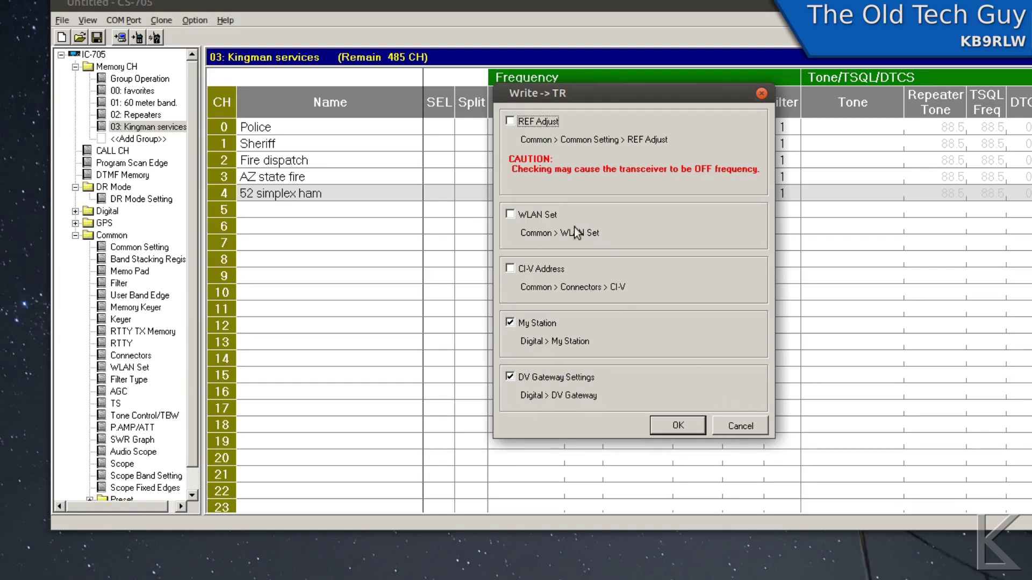
left_click(686, 426)
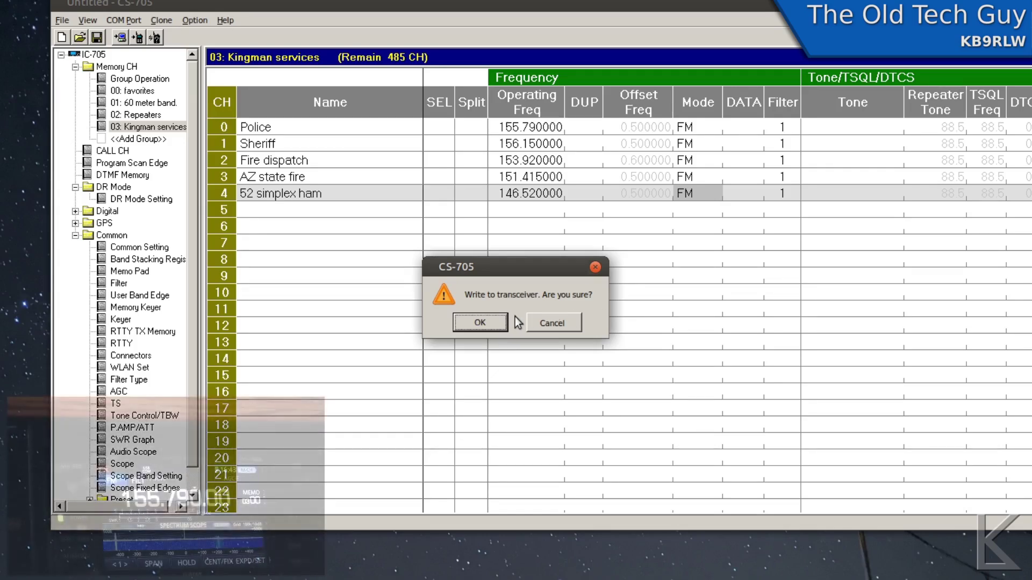
left_click(480, 323)
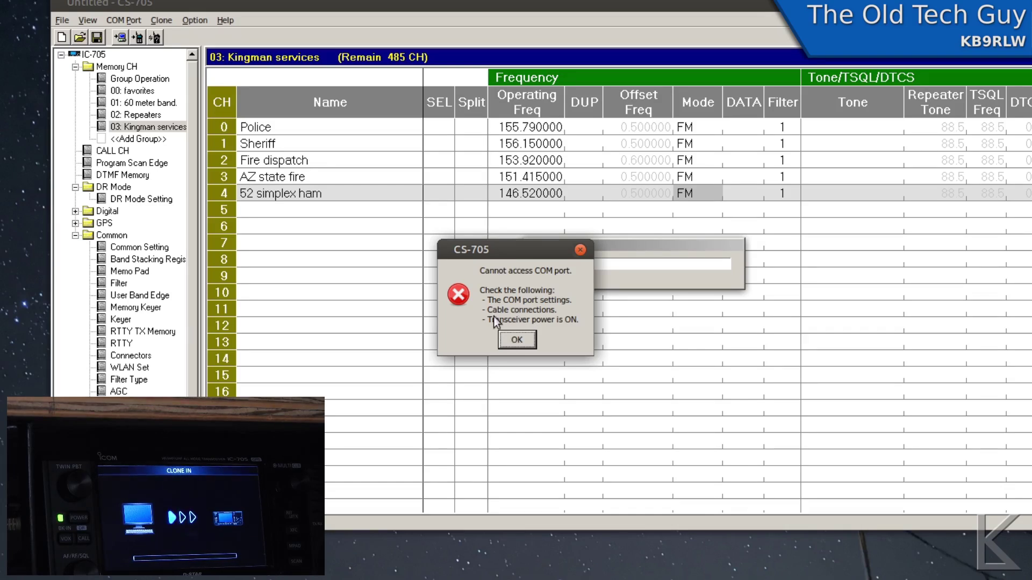
left_click_drag(505, 247, 551, 204)
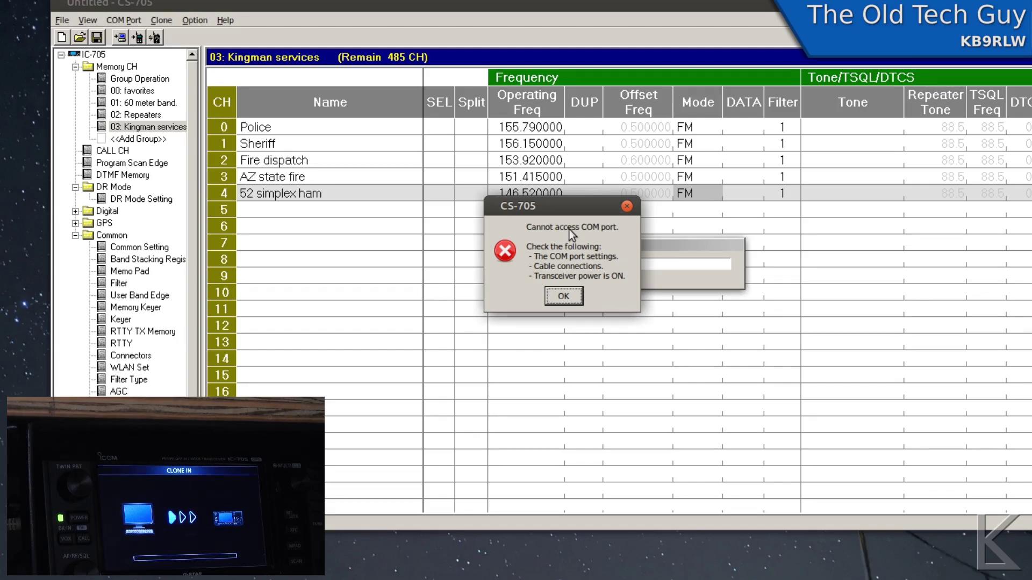
left_click(572, 299)
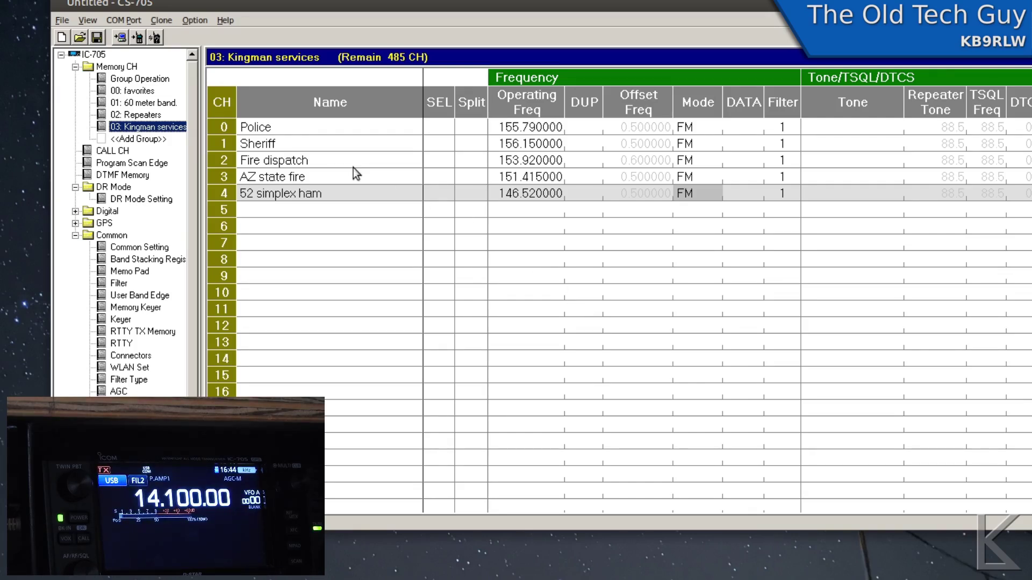
Retry writing the programmed data to the transceiver with the same write options
left_click(135, 38)
left_click(673, 423)
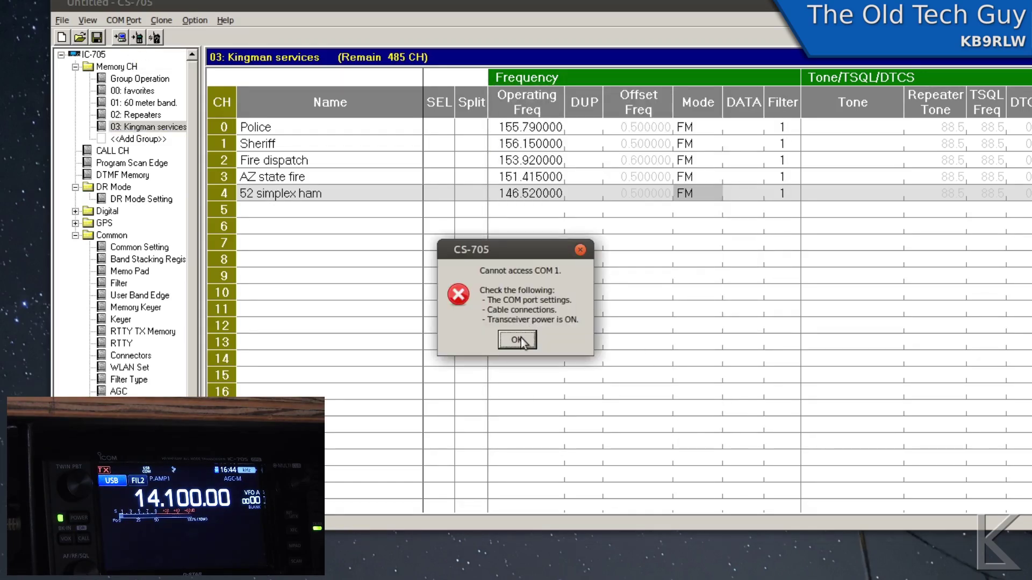
left_click(519, 340)
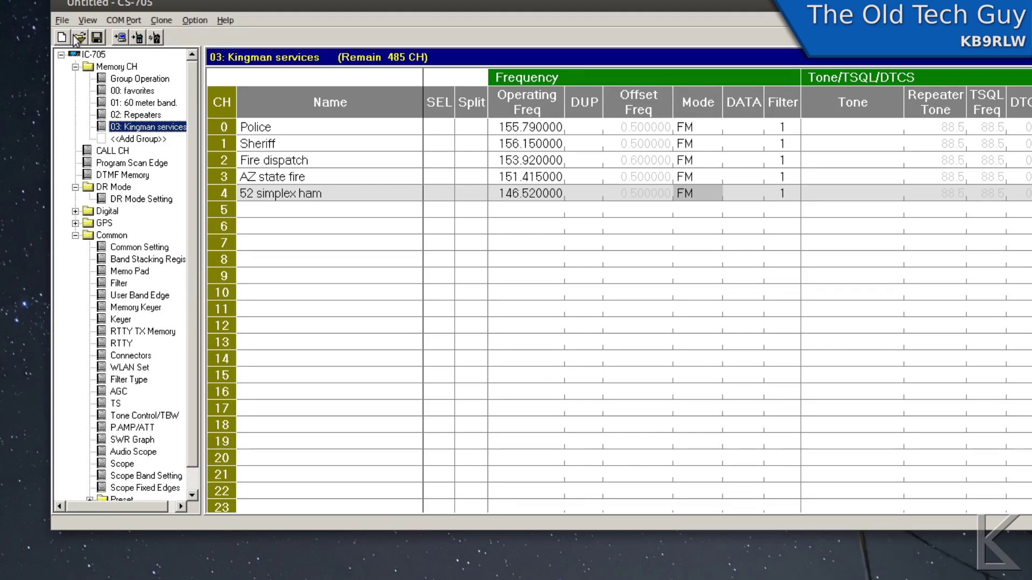
Save the data over the existing CS-705 set.icf file in the IC705 folder
left_click(97, 38)
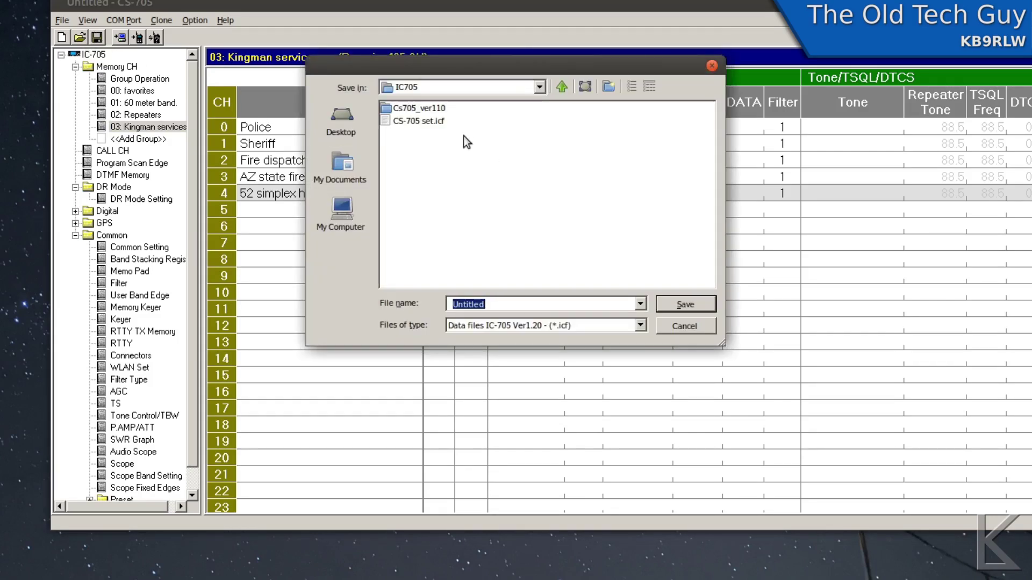
left_click(436, 122)
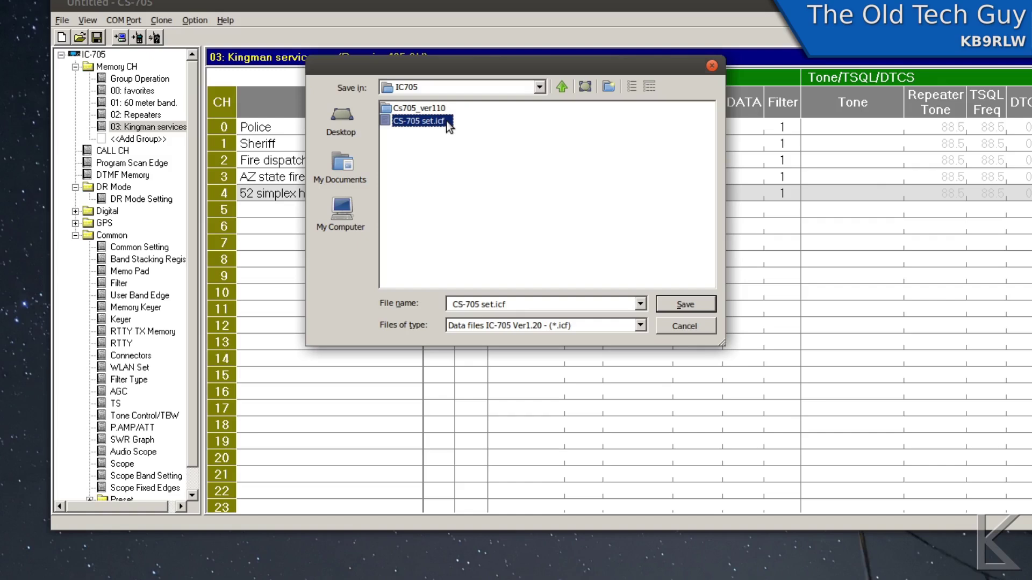
left_click(688, 306)
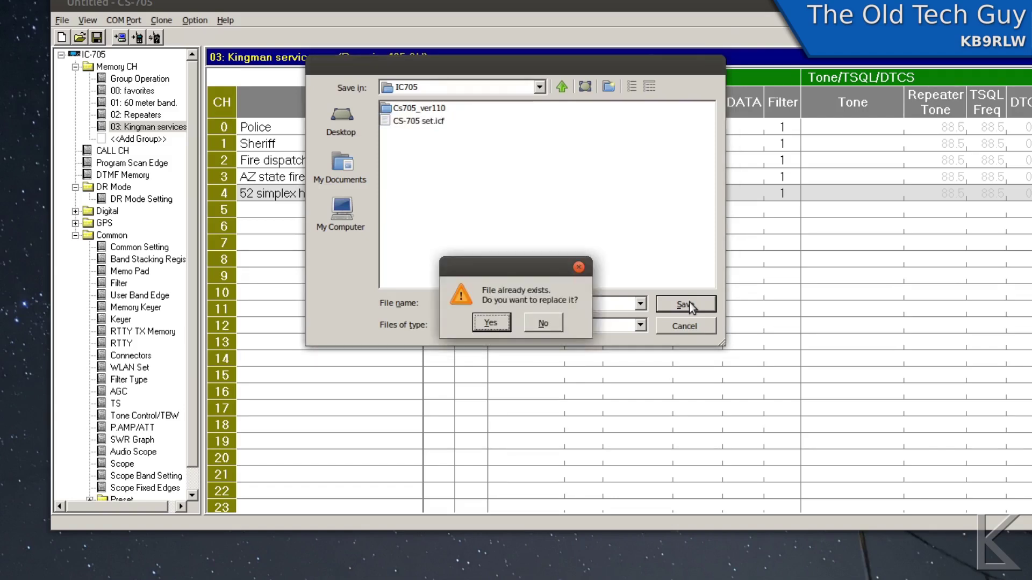
left_click(491, 322)
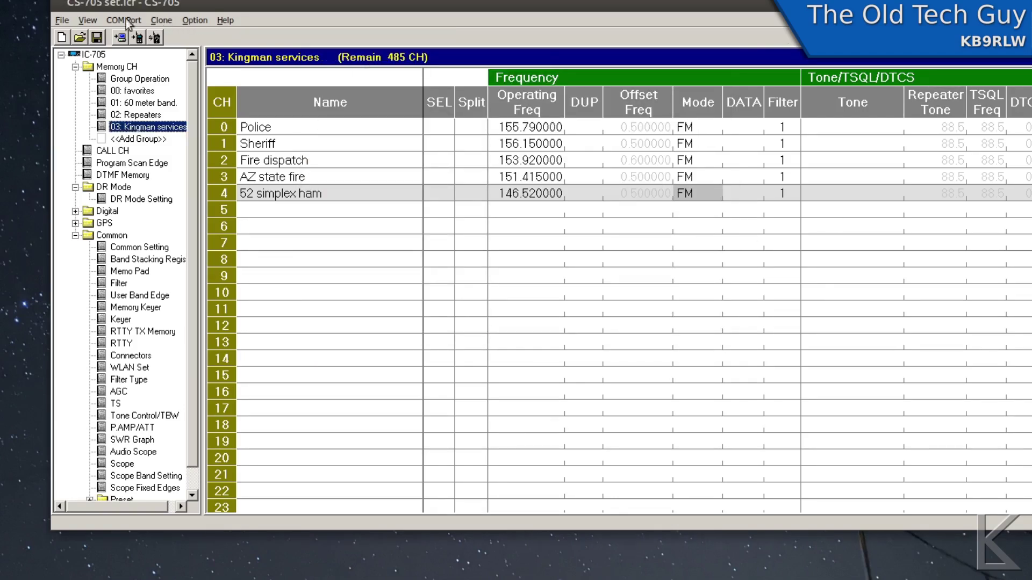
Exit CS-705 and relaunch it with an empty, untitled data set
left_click(62, 19)
left_click(75, 167)
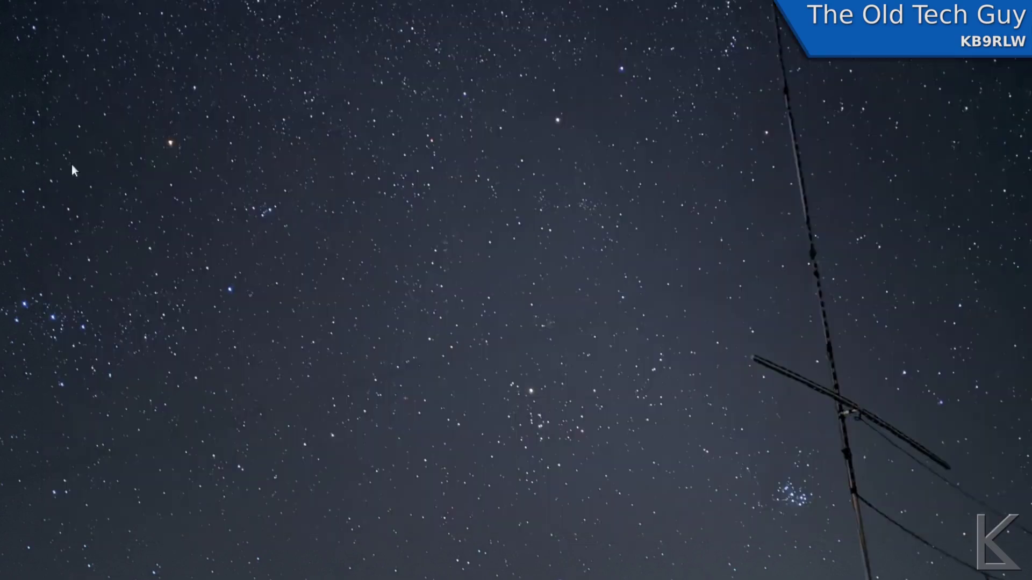
key("super")
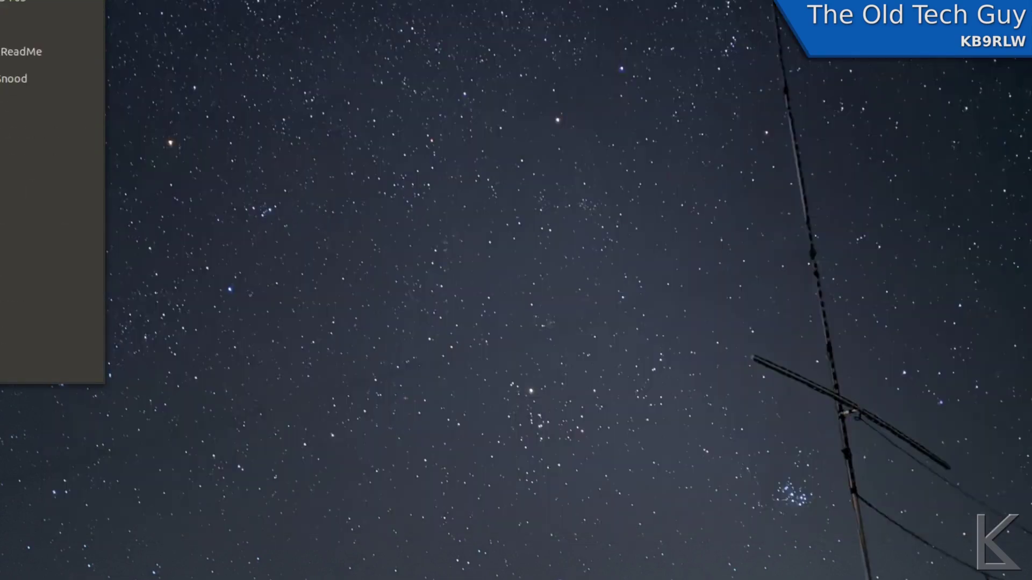
key("Escape")
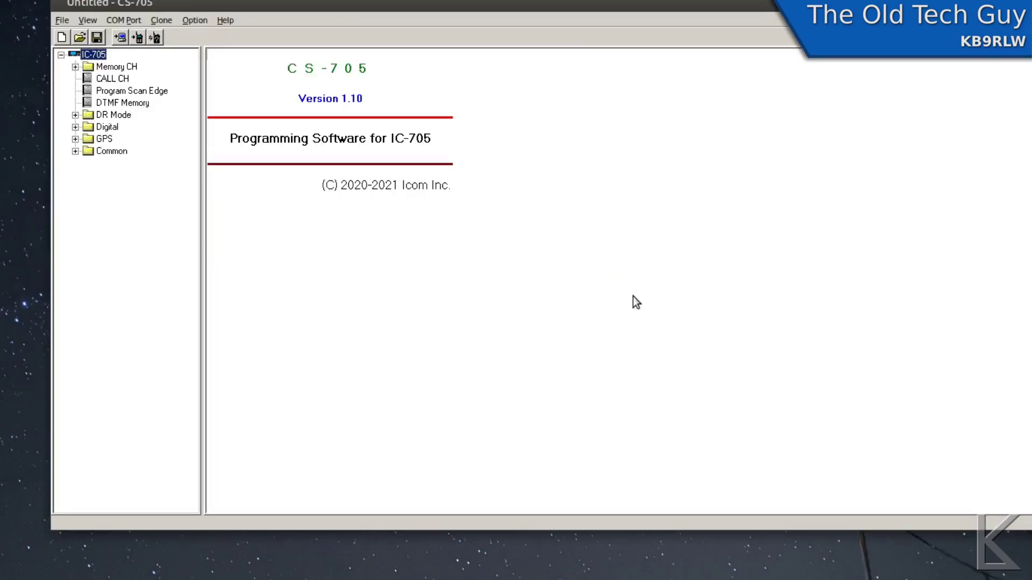
Open CS-705 set.icf from the IC705 folder and check the 52 simplex ham channel in the 03: Kingman services group
left_click(80, 36)
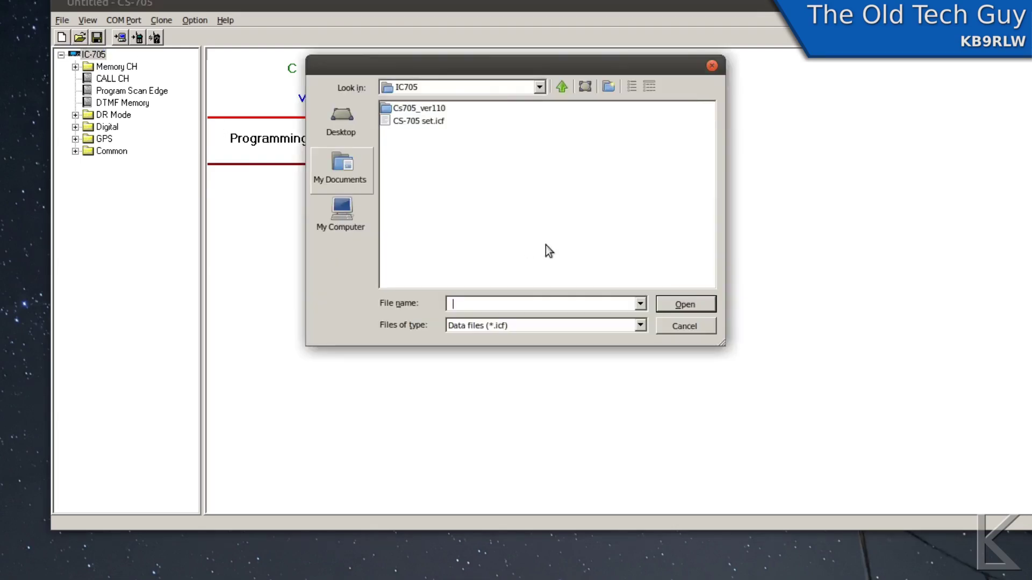
left_click(442, 124)
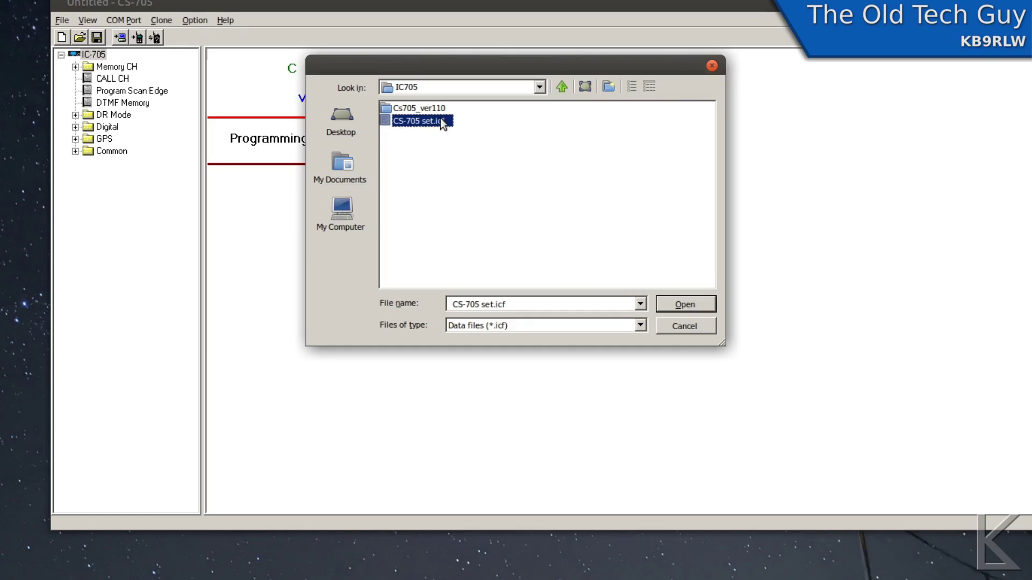
left_click(708, 305)
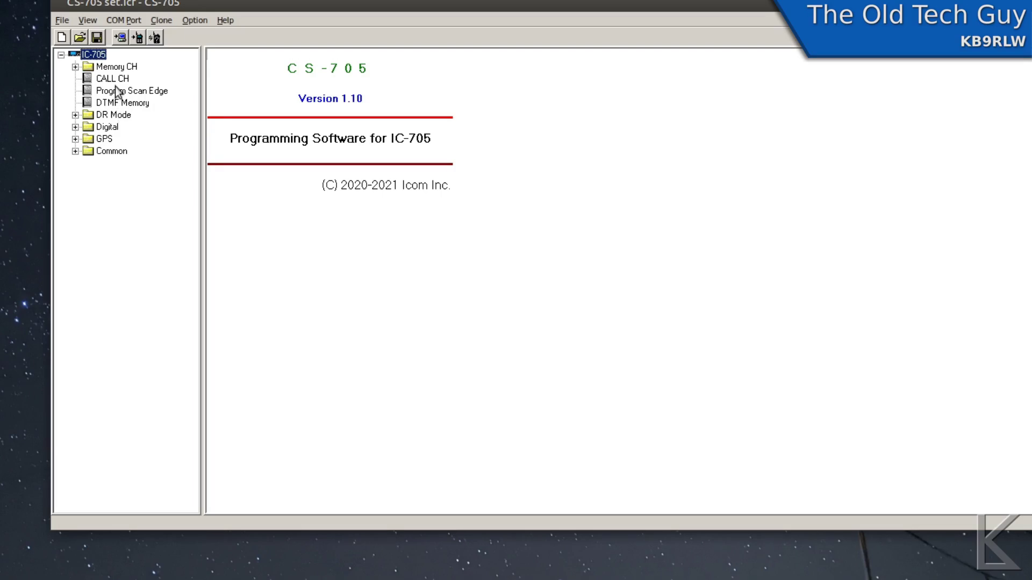
left_click(75, 67)
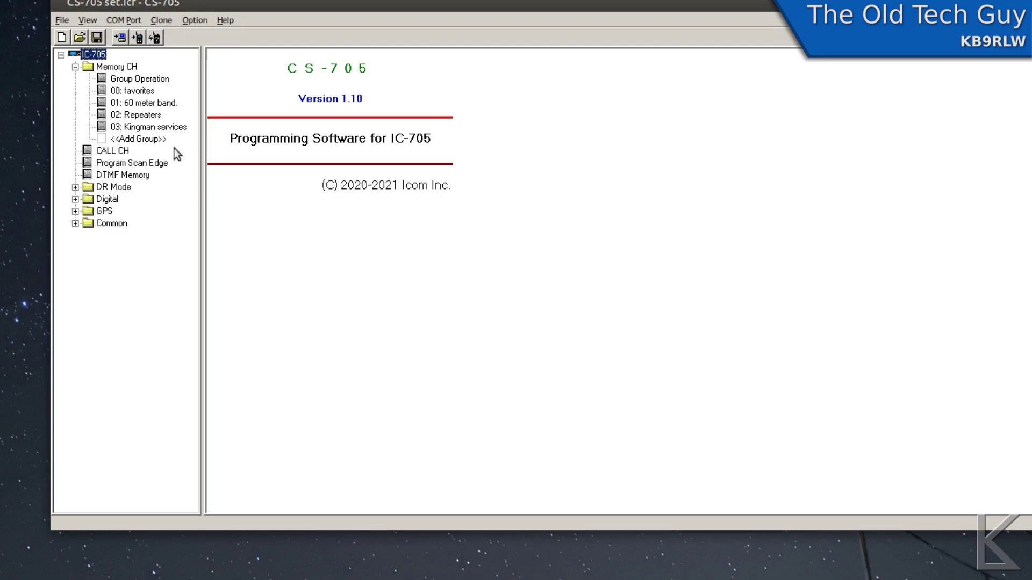
left_click(152, 128)
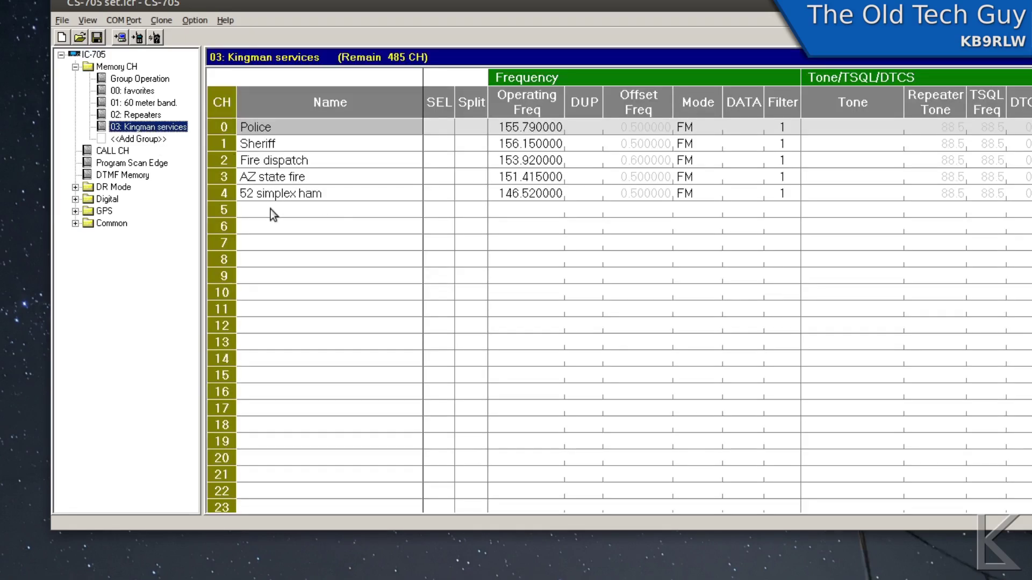
left_click(249, 194)
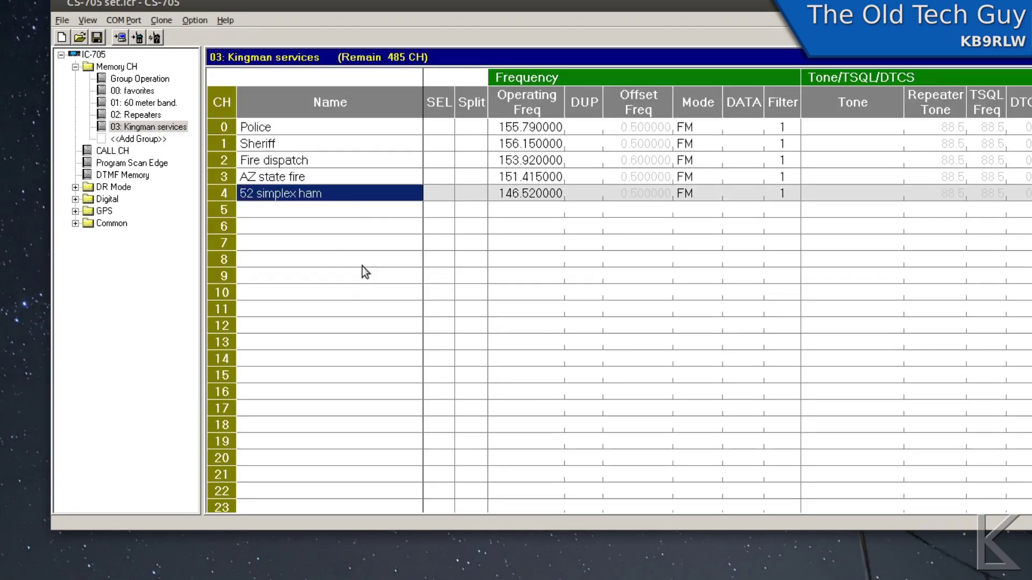
Write the loaded data to the transceiver, including only the My Station and DV Gateway Settings options
left_click(137, 39)
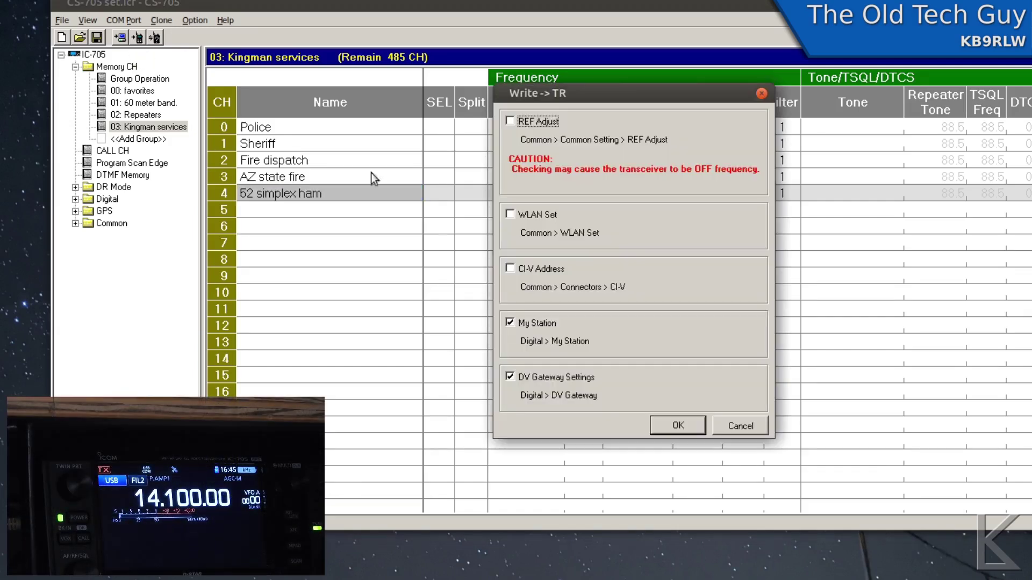
left_click(677, 423)
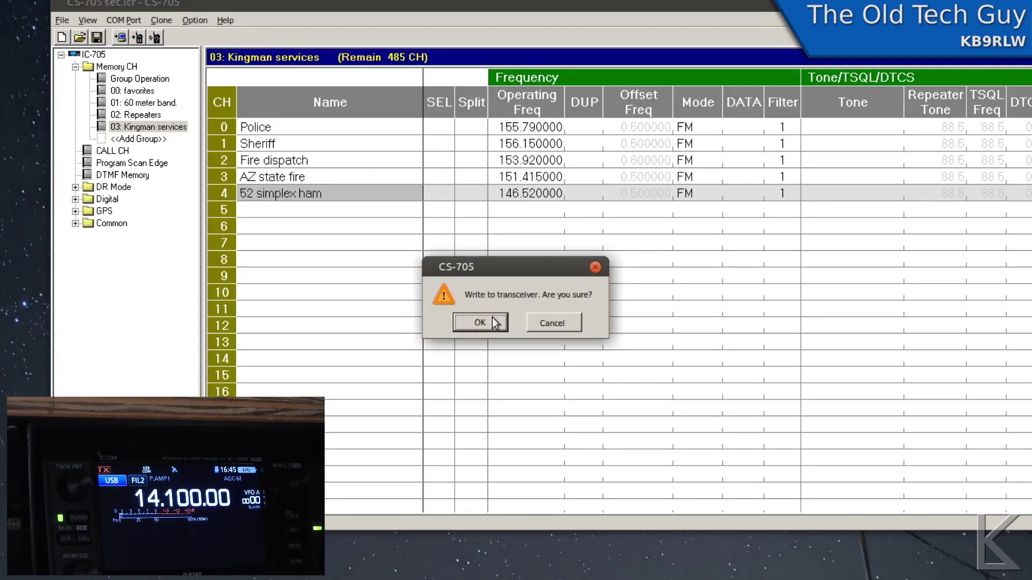
left_click(493, 318)
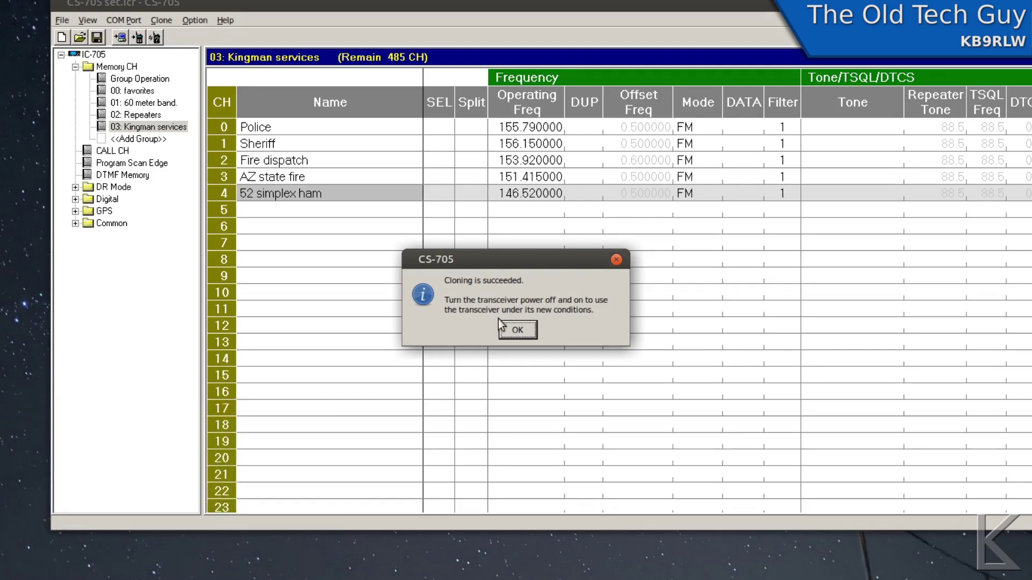
left_click(514, 326)
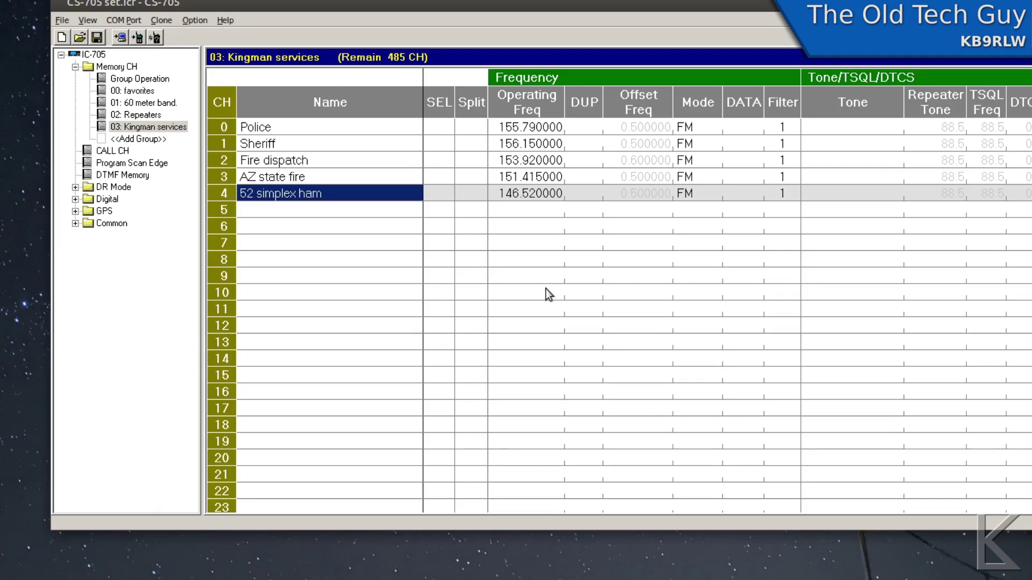
Reposition the CS-705 window and start reading the data back from the transceiver
left_click_drag(532, 6, 487, 1)
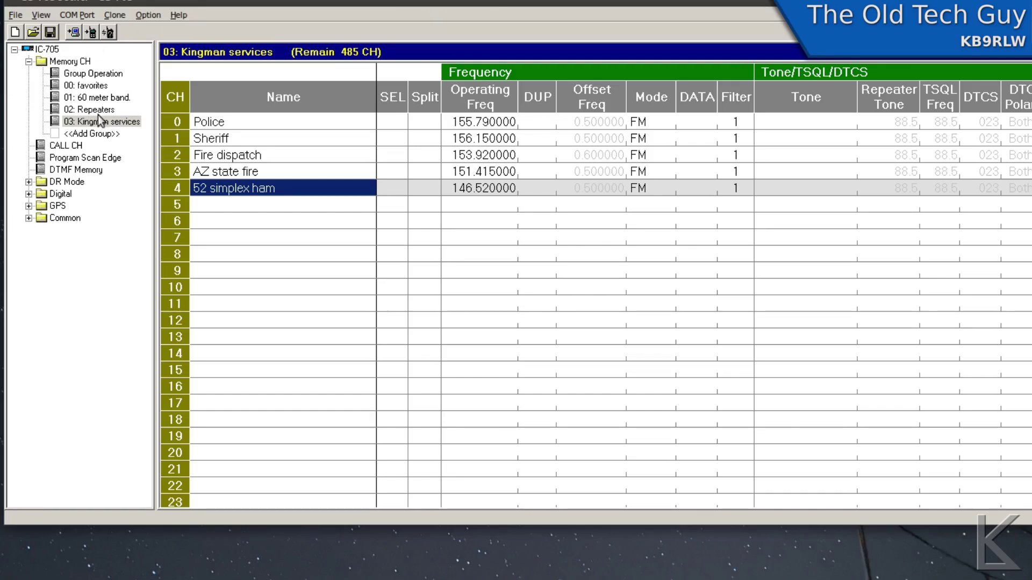
left_click(69, 32)
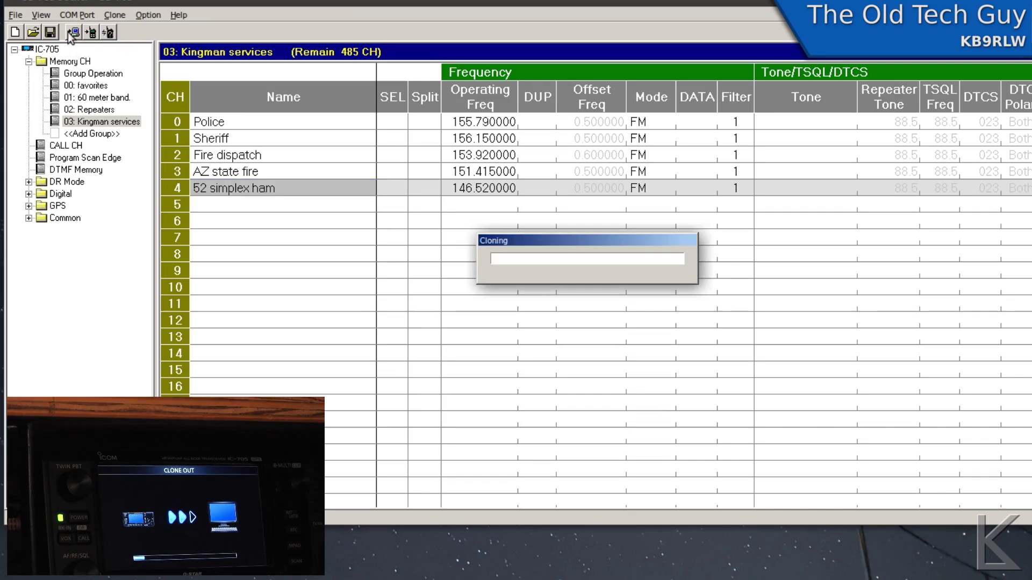